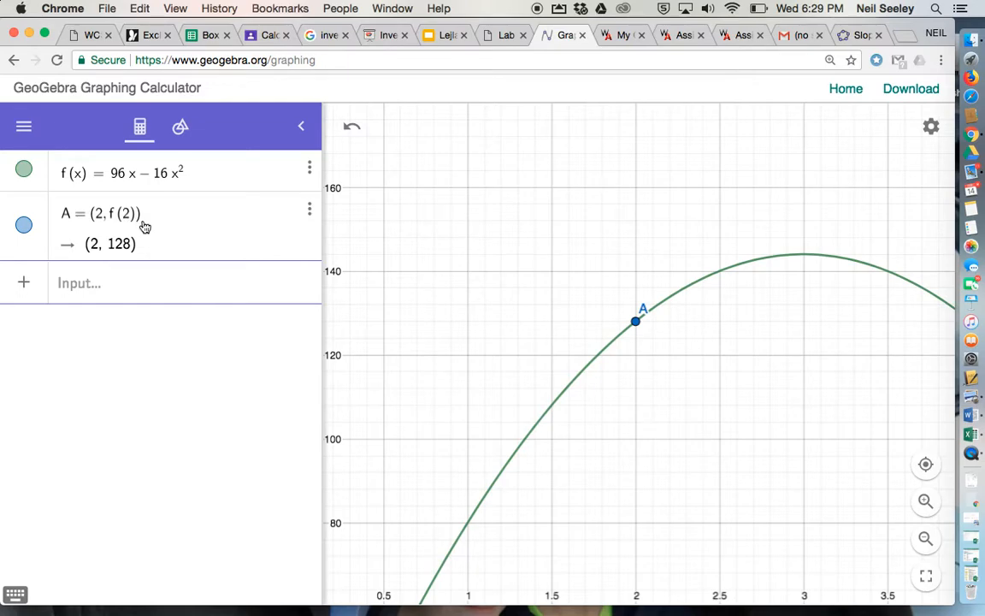
Review the Lab 4 questions about the thrown ball's height and average velocity, and return to the graphing calculator
left_click(503, 36)
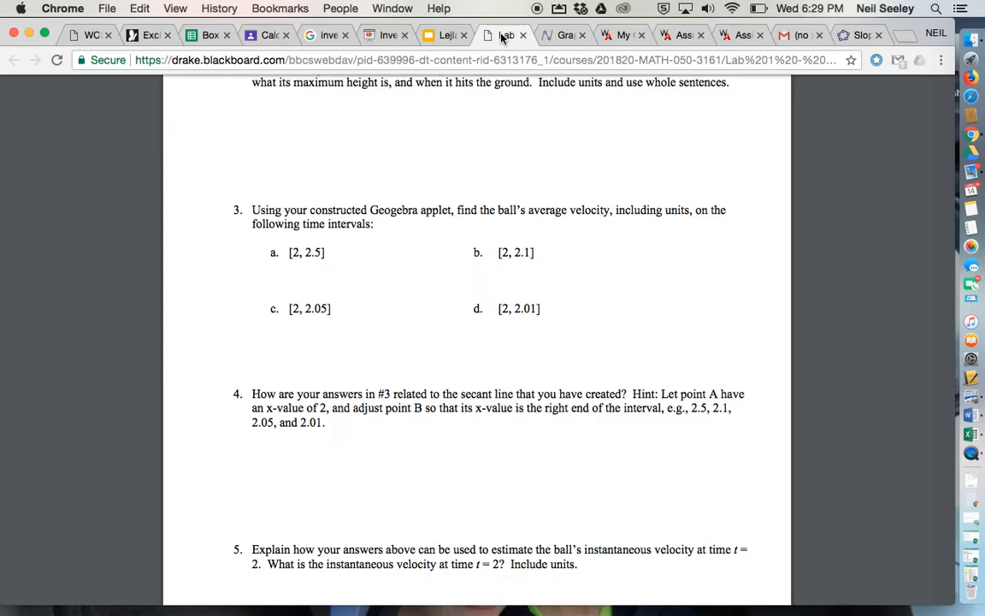
scroll(416, 303, "up", 5)
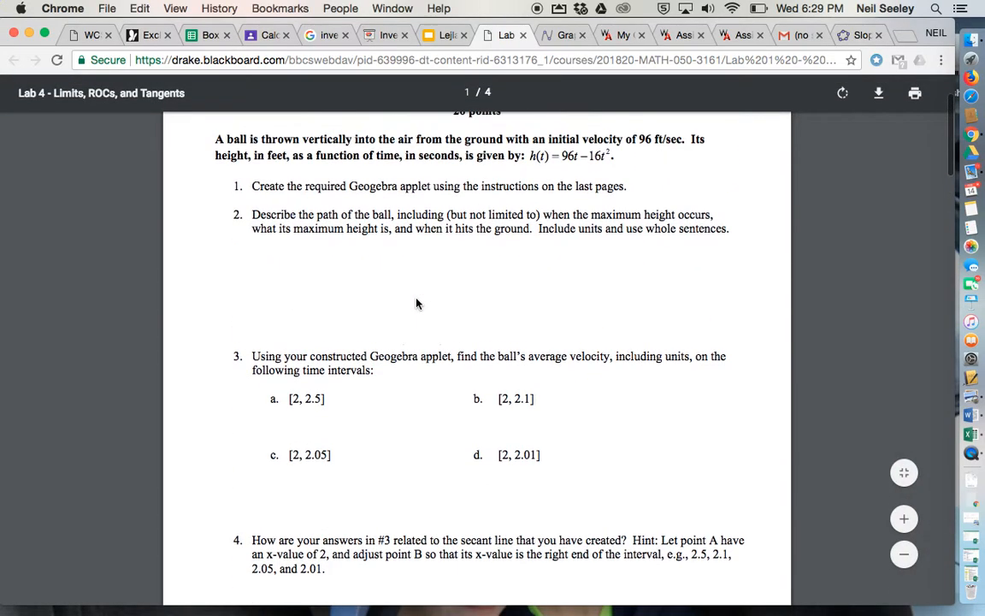
scroll(417, 304, "down", 1)
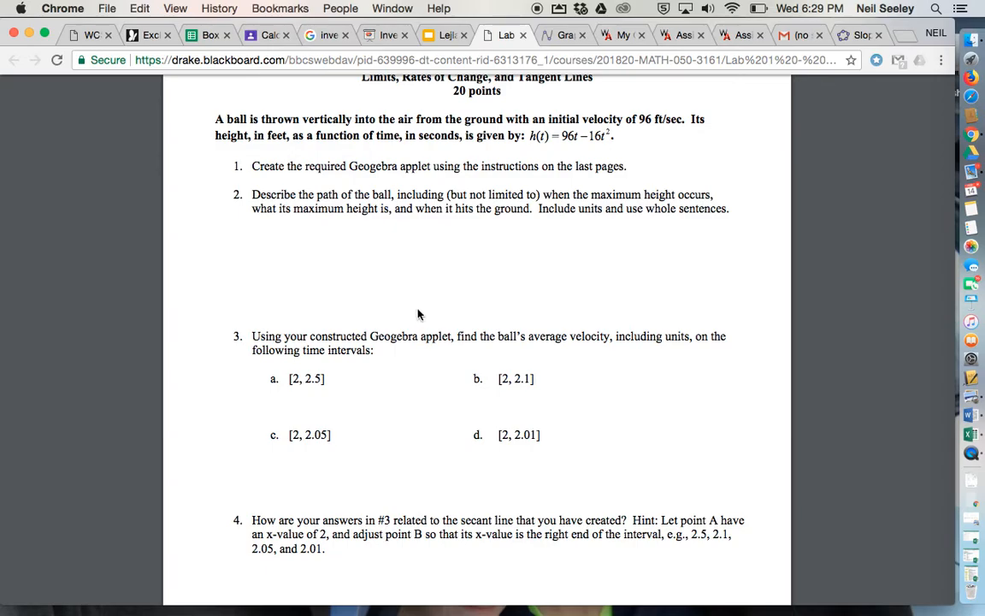
left_click(564, 36)
mouse_move(638, 330)
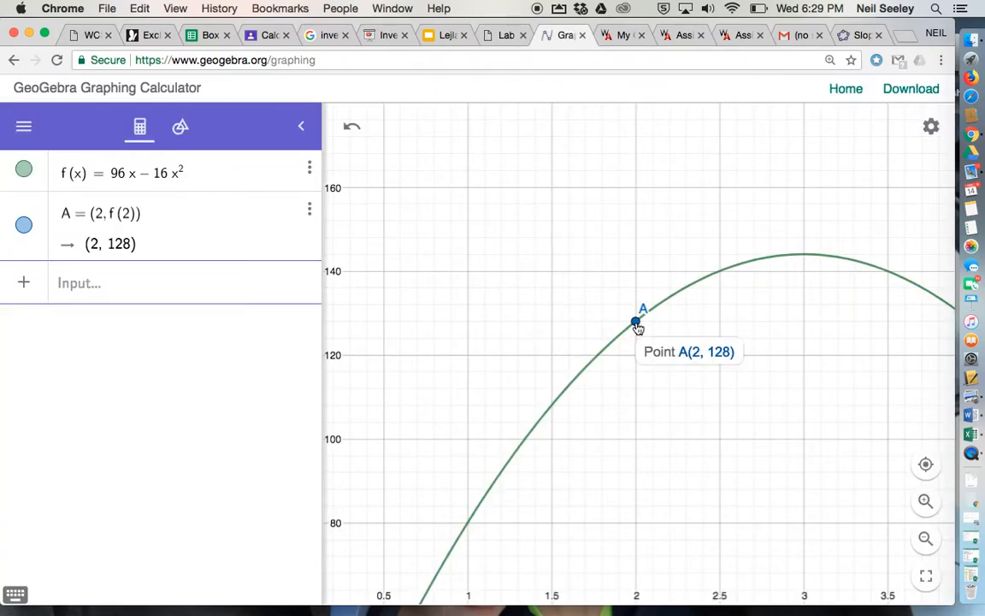
Use Move Graphics View to shift and zoom out the graph until the whole parabola arch and both axes show
left_click(180, 128)
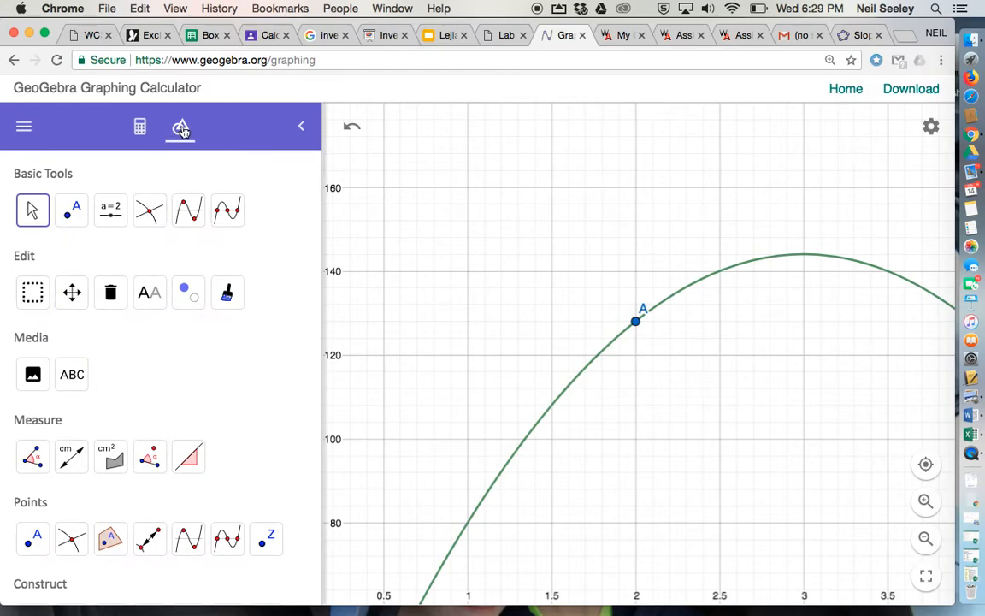
left_click(141, 131)
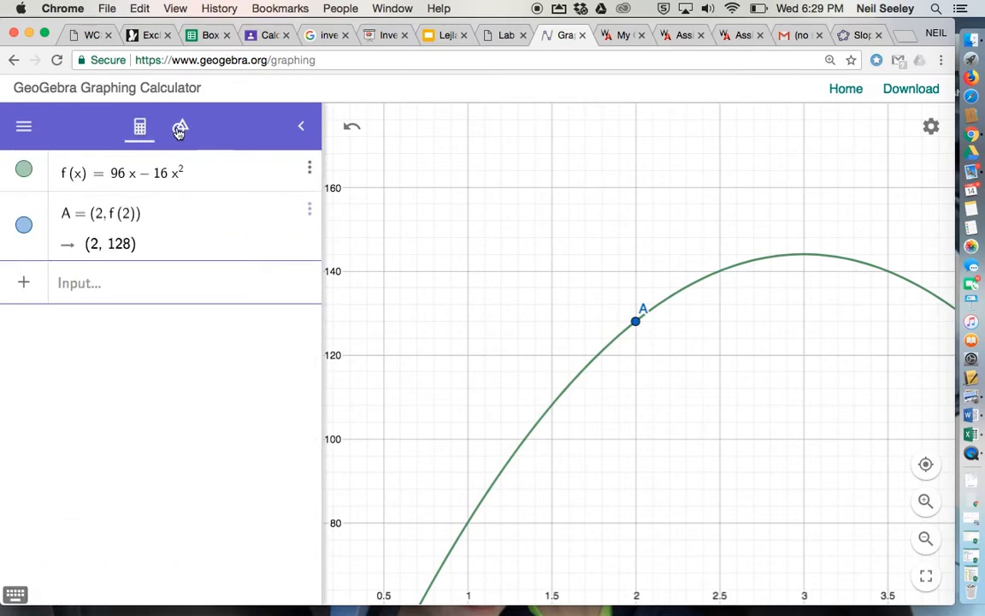
left_click(164, 122)
left_click(141, 130)
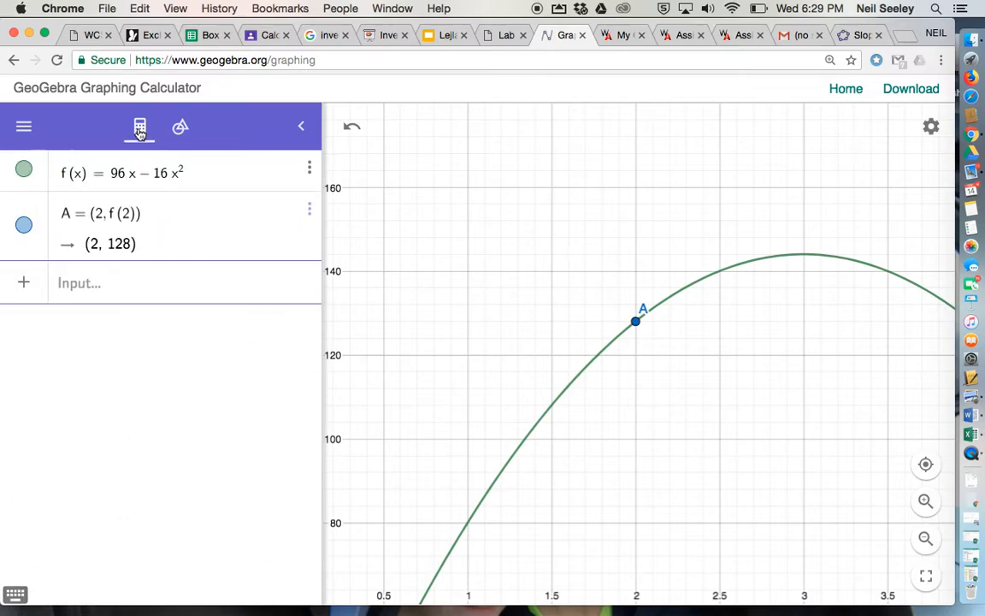
left_click(181, 129)
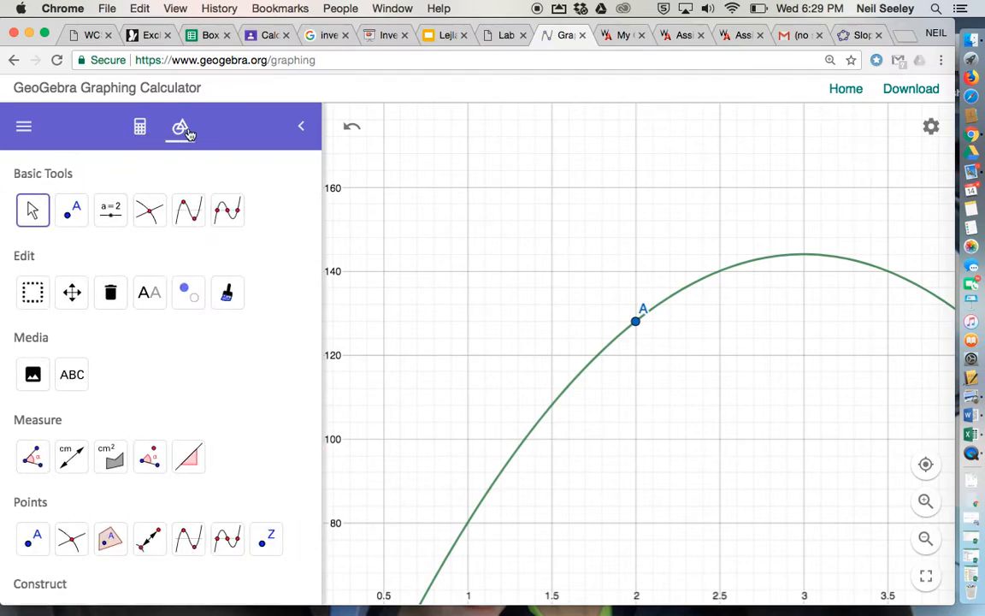
left_click(70, 293)
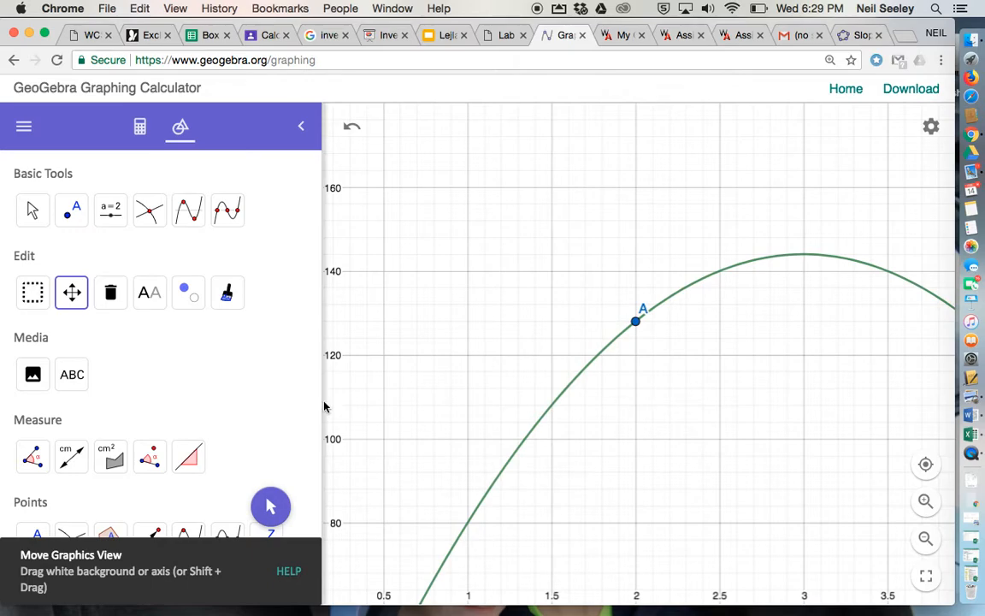
left_click_drag(477, 343, 537, 304)
scroll(537, 303, "down", 10)
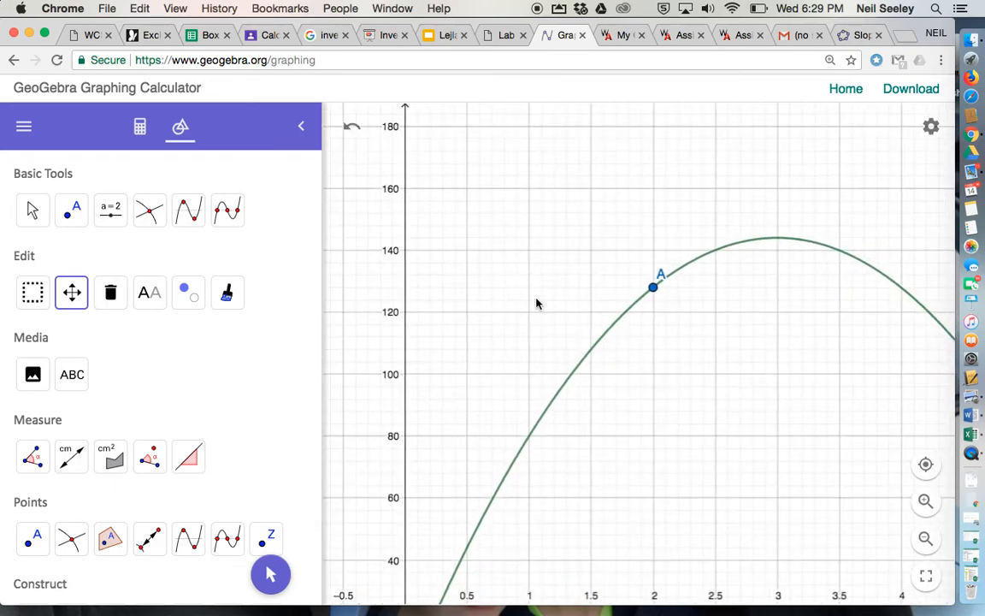
scroll(499, 303, "down", 5)
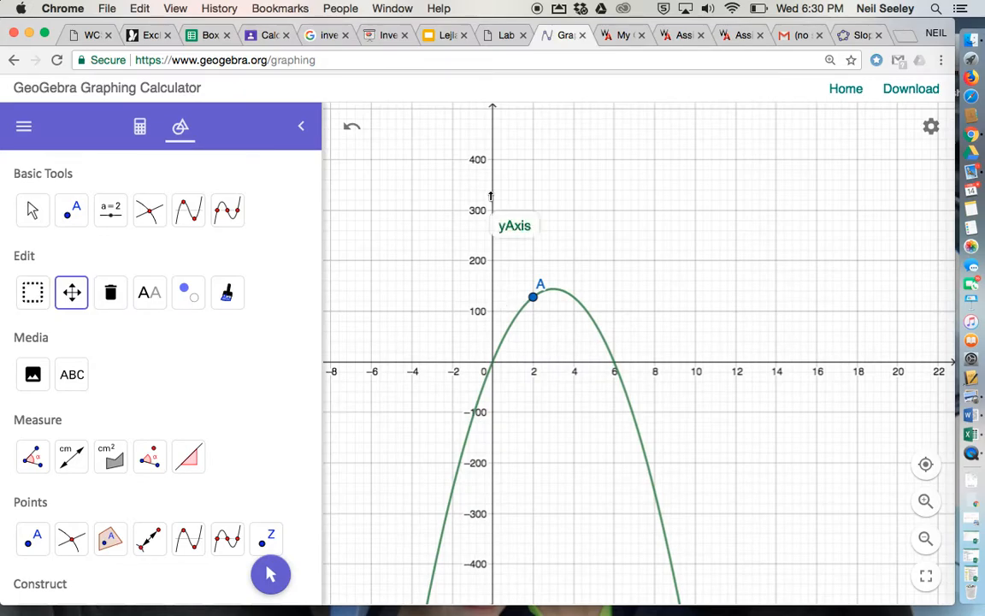
Rescale the axes and enlarge the graph so the parabola's arch between x = 0 and x = 6 fills the view
left_click(73, 293)
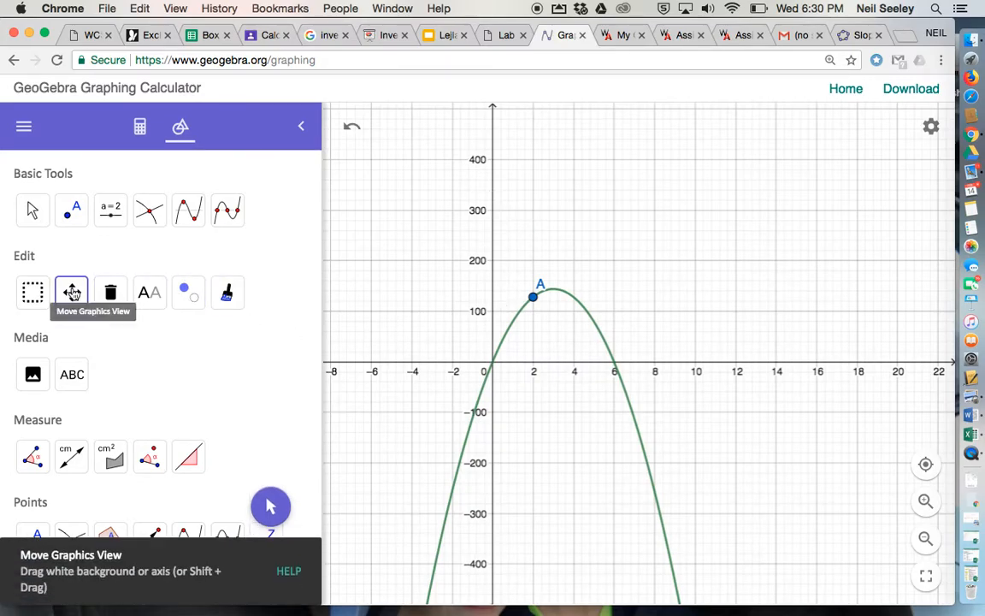
left_click_drag(492, 186, 493, 152)
mouse_move(492, 205)
left_mouse_down()
mouse_move(493, 187)
mouse_move(493, 223)
left_mouse_up()
left_click_drag(699, 368, 763, 368)
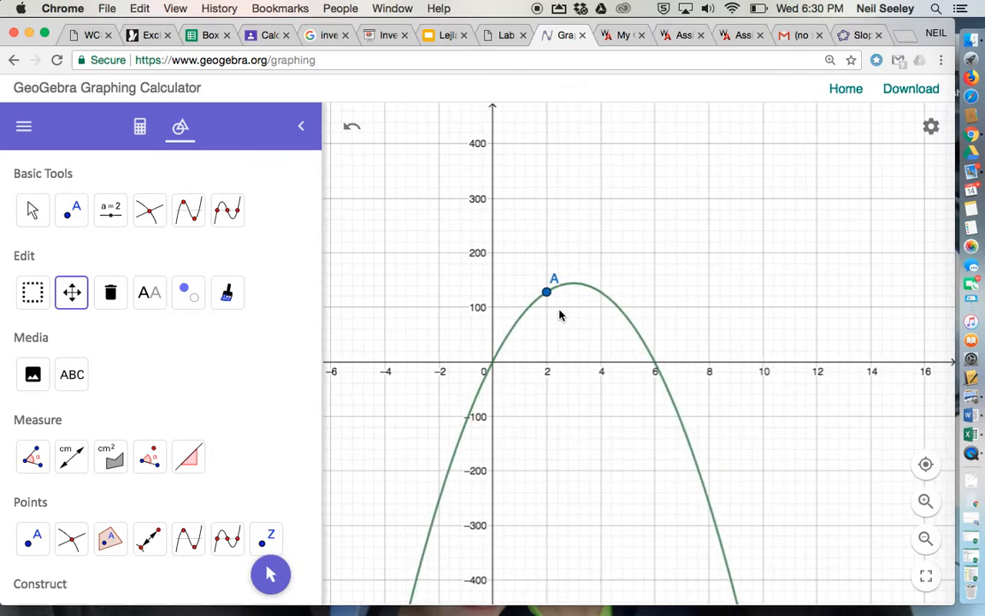
left_click(925, 505)
scroll(623, 354, "up", 2)
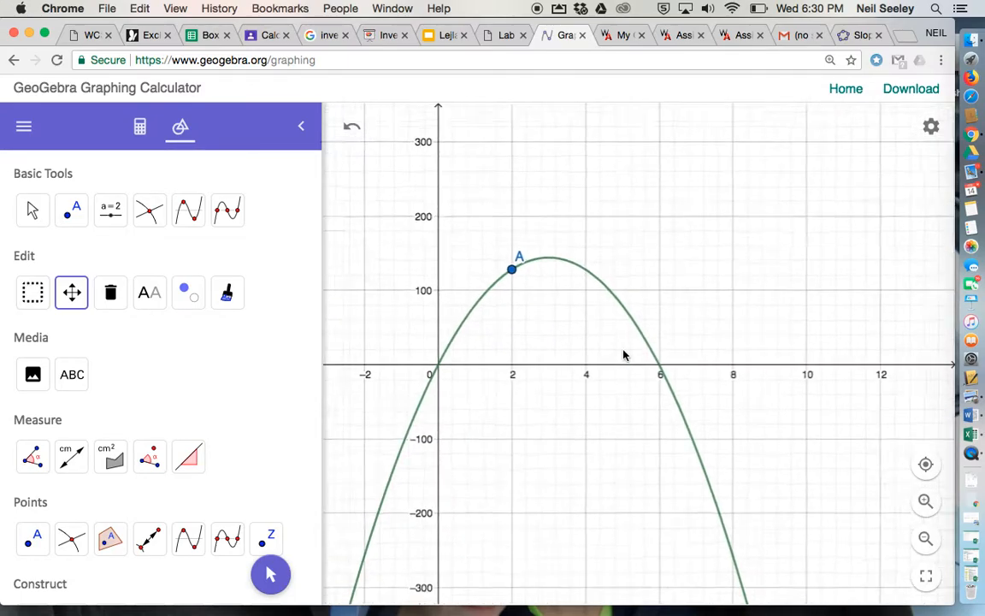
left_click_drag(517, 314, 578, 308)
scroll(578, 307, "up", 5)
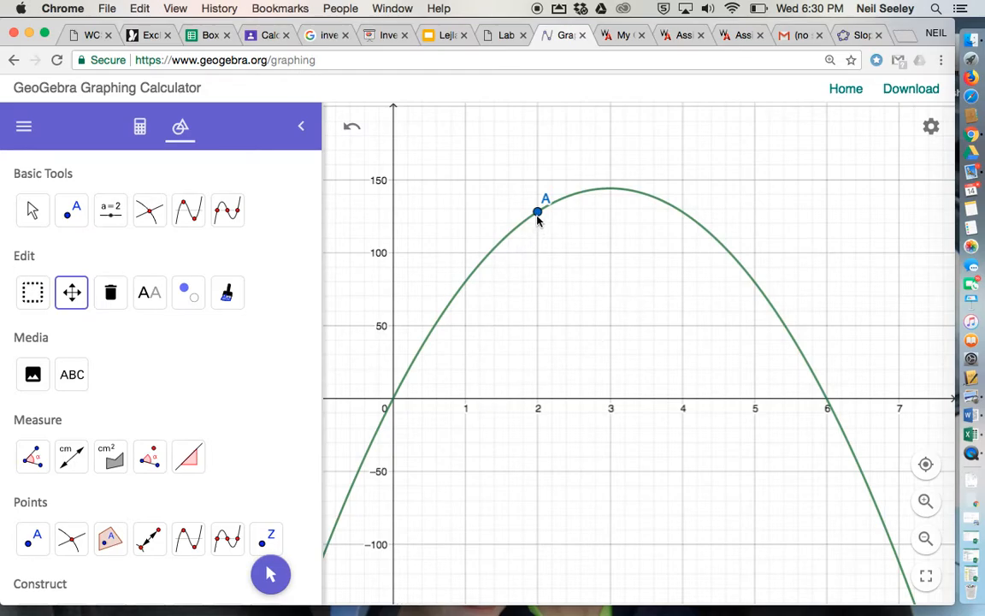
Place a second point on the parabola just past its peak, at about x = 3.2
left_click(139, 133)
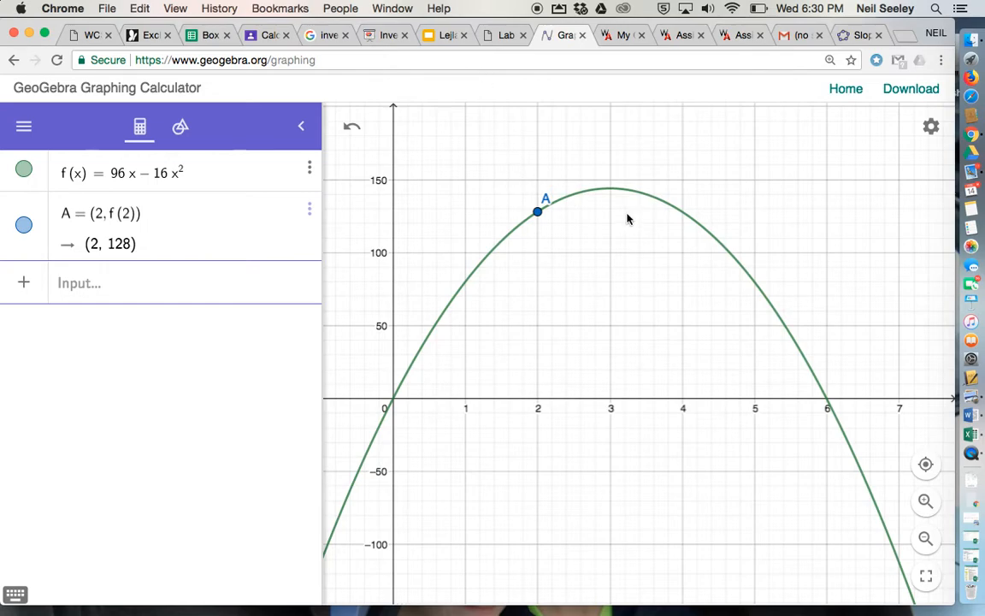
left_click(91, 285)
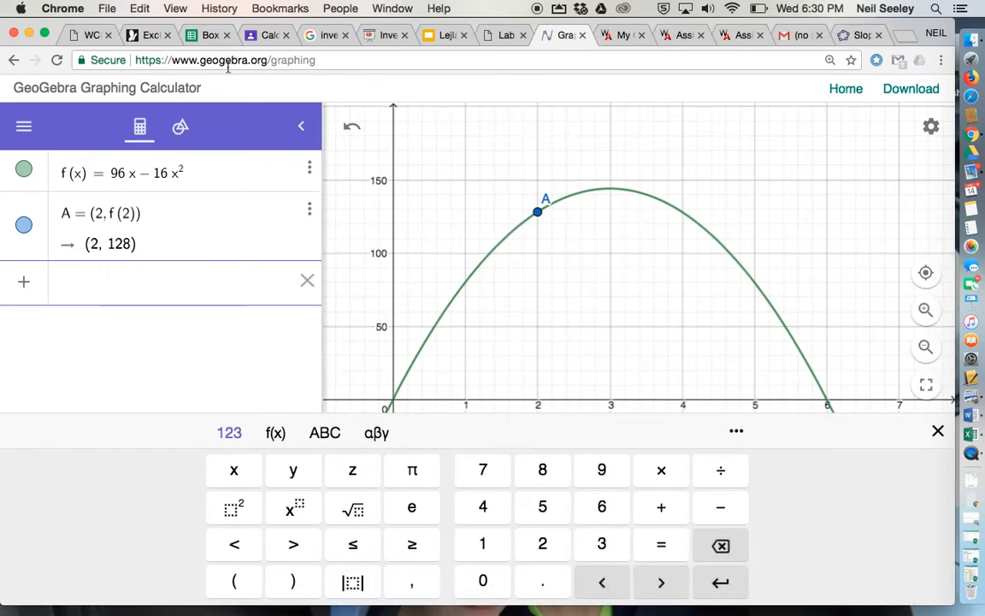
left_click(178, 133)
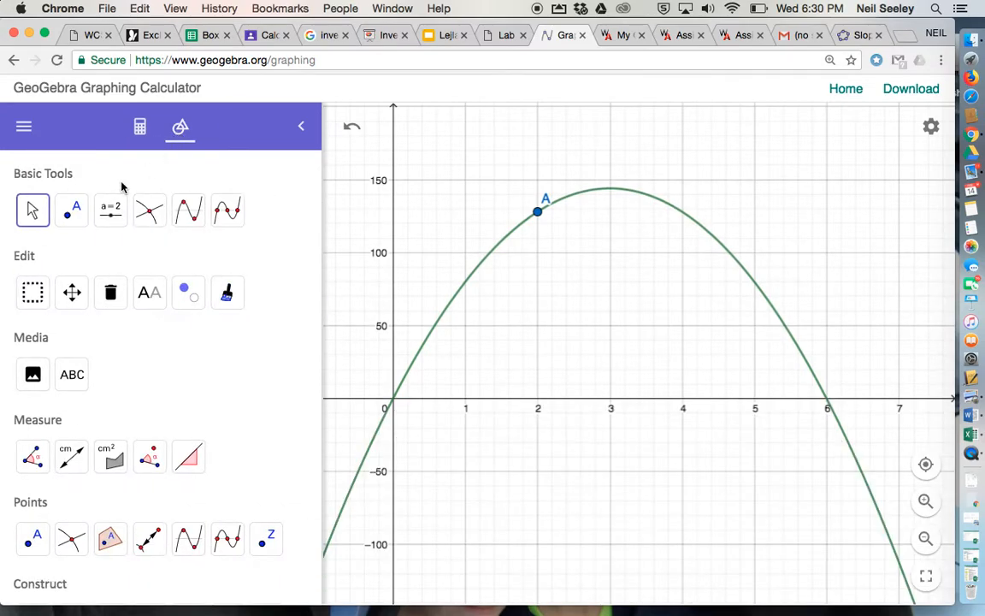
left_click(76, 212)
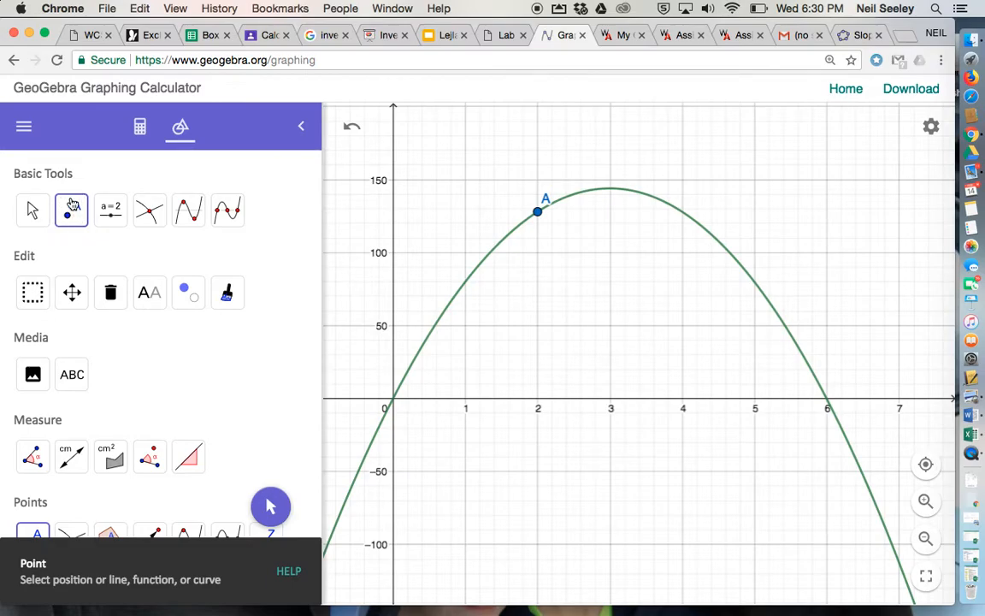
left_click(628, 192)
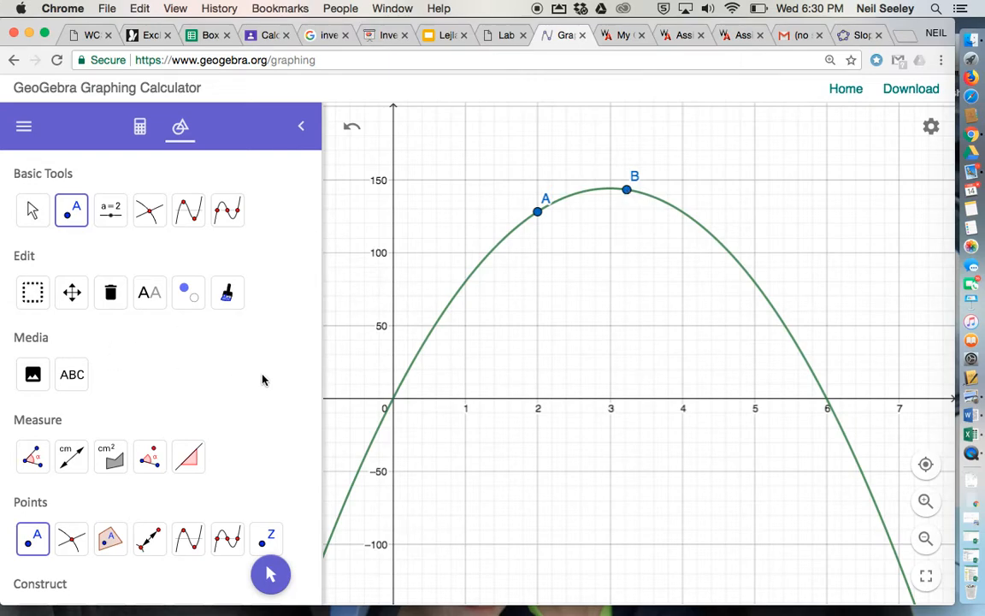
Draw a segment connecting points A and B on the parabola, and leave the Segment tool
scroll(262, 380, "down", 6)
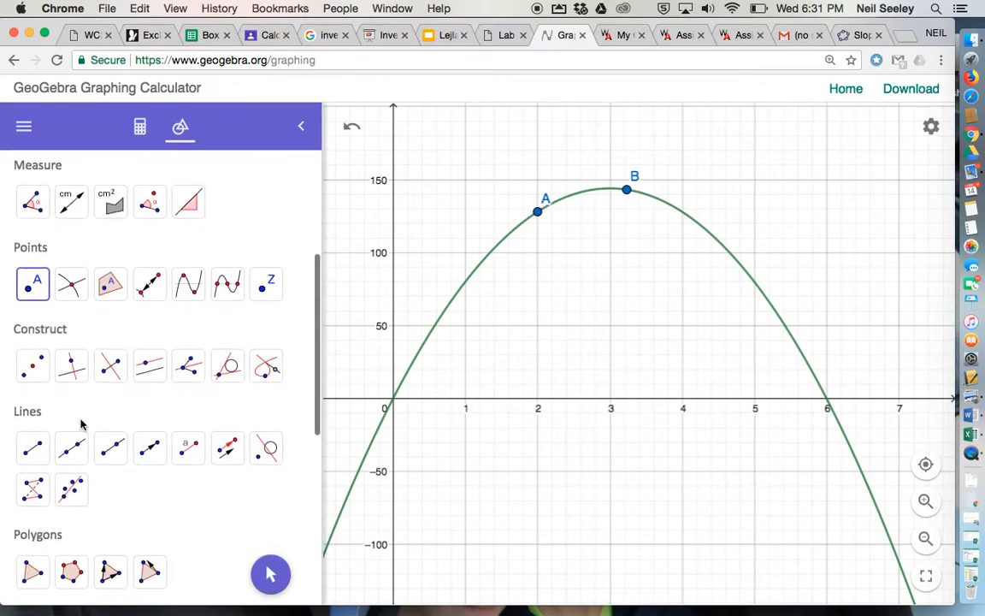
left_click(31, 449)
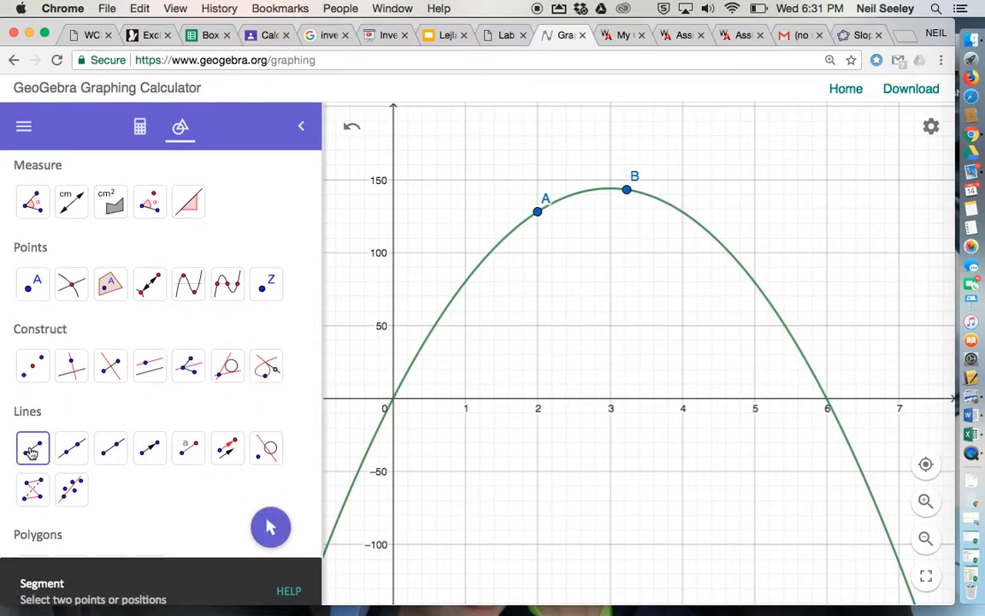
left_click(536, 214)
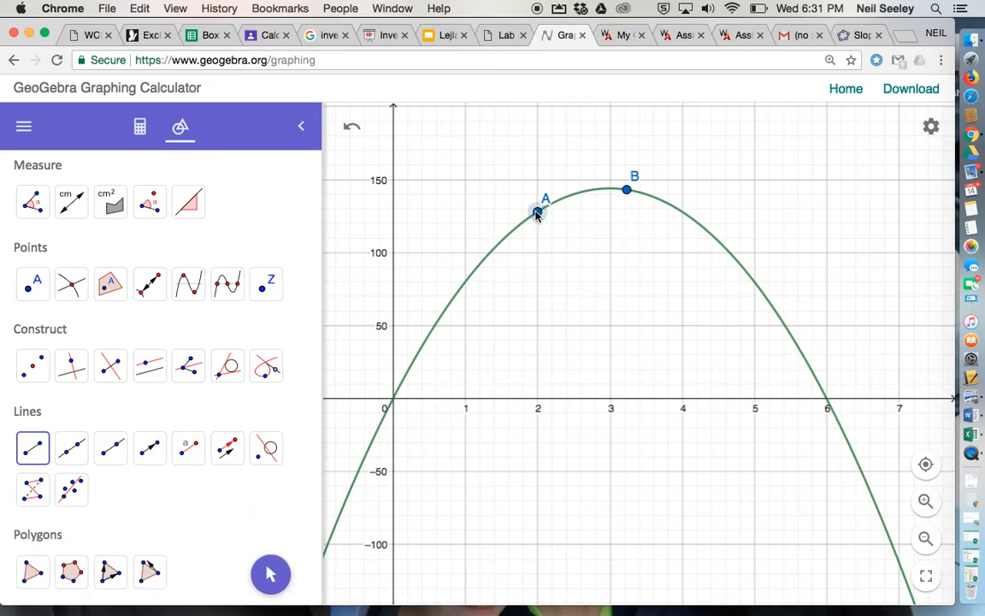
left_click(625, 189)
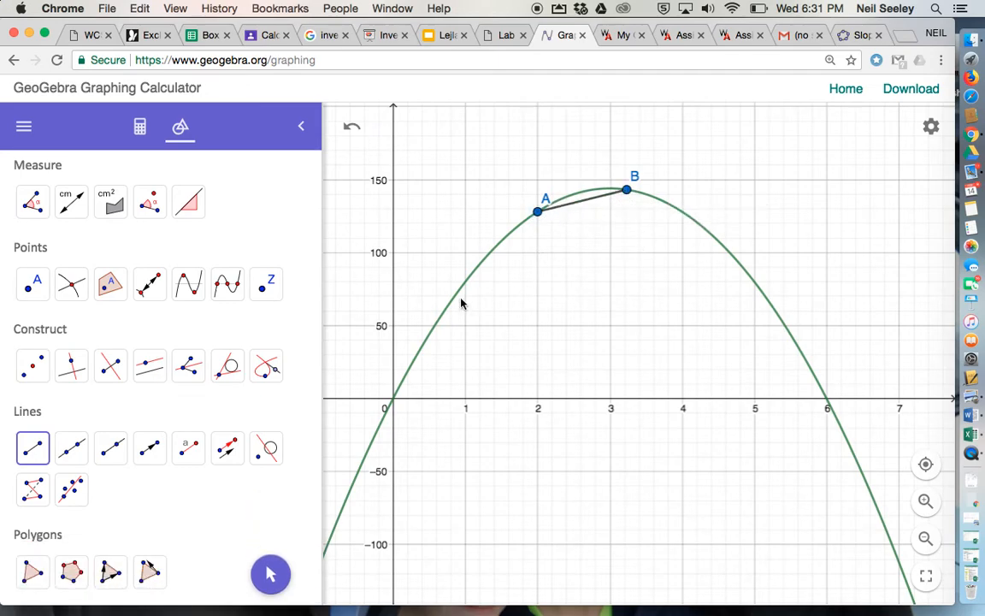
left_click(583, 202)
key("Escape")
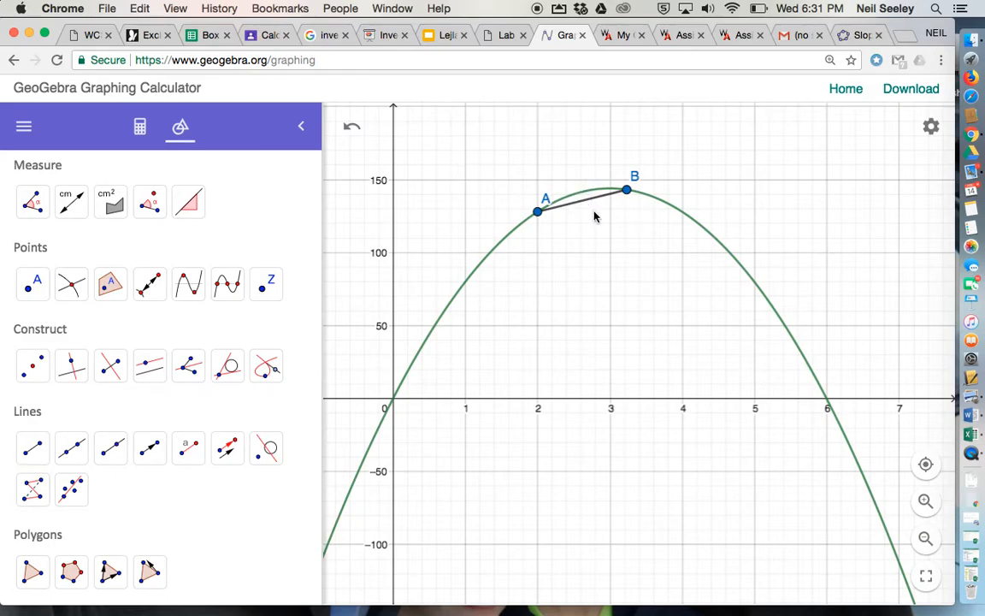
scroll(259, 301, "up", 5)
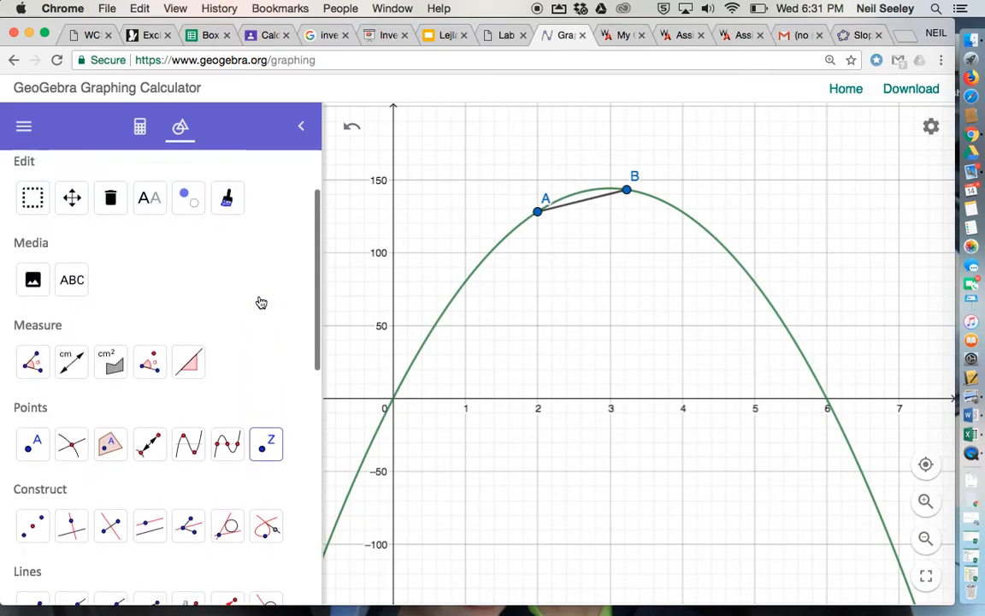
scroll(51, 410, "down", 5)
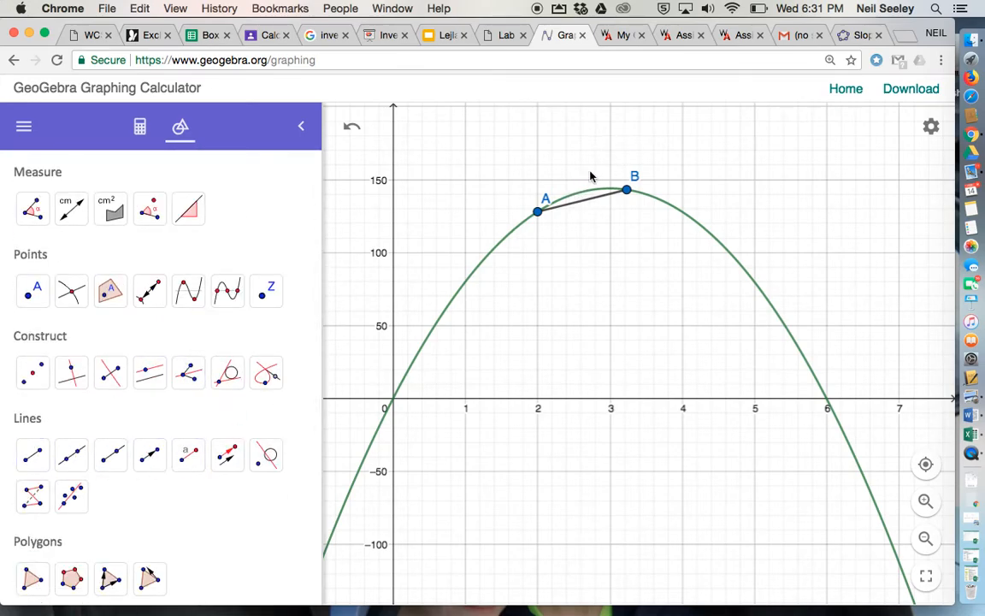
left_click(581, 203)
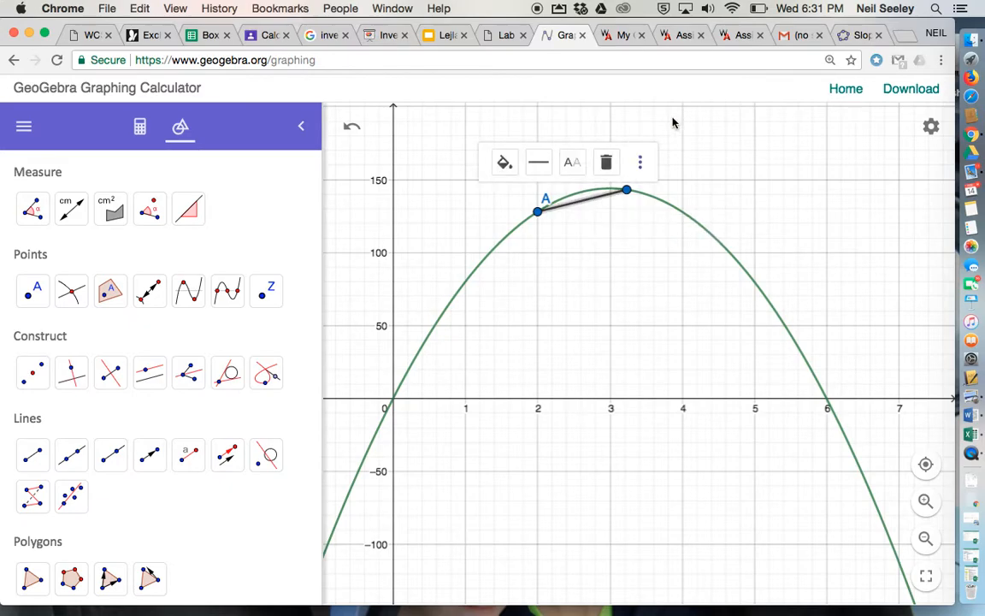
left_click(553, 256)
left_click(33, 455)
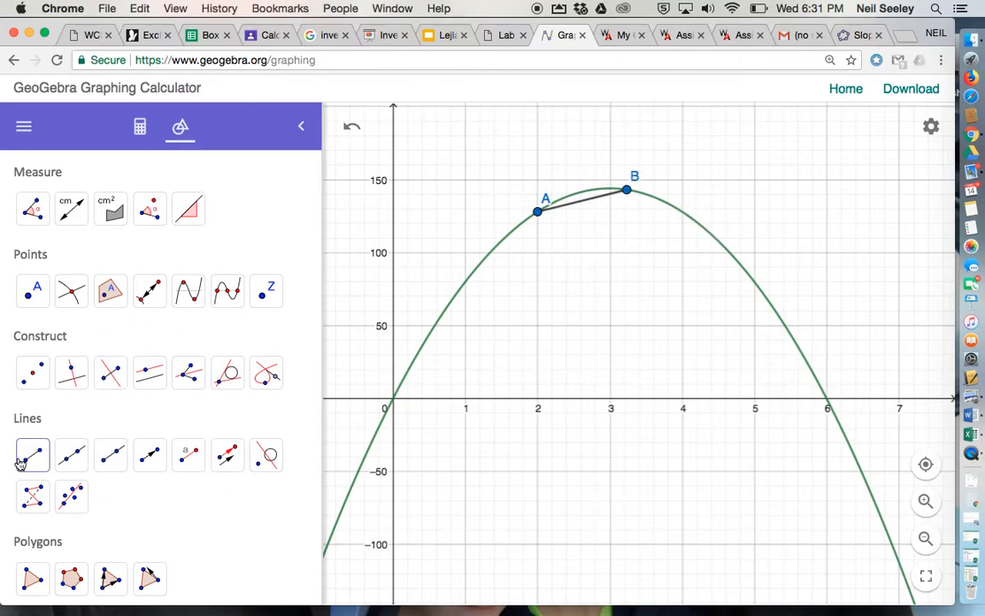
left_click(626, 190)
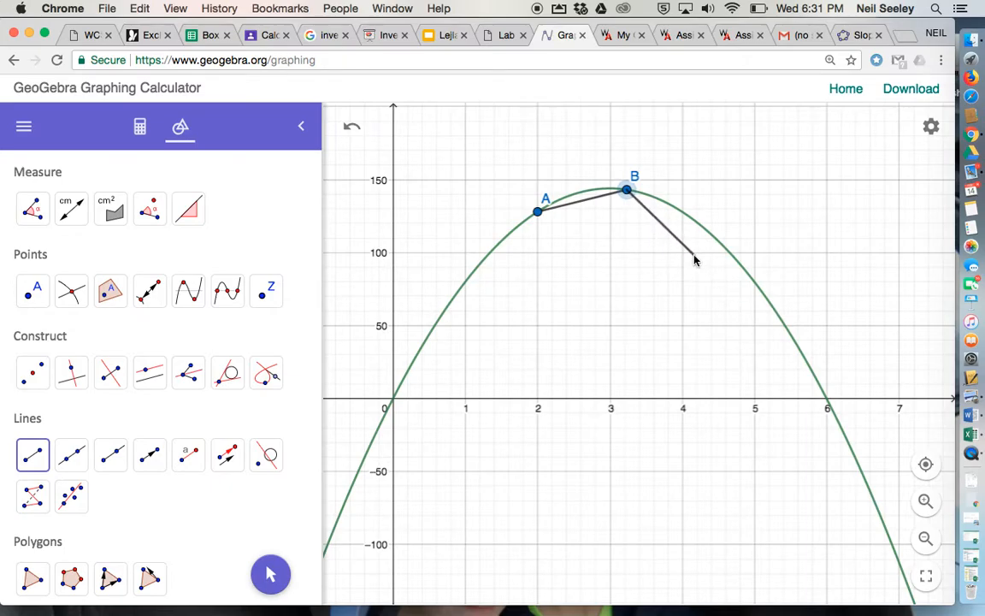
key("Escape")
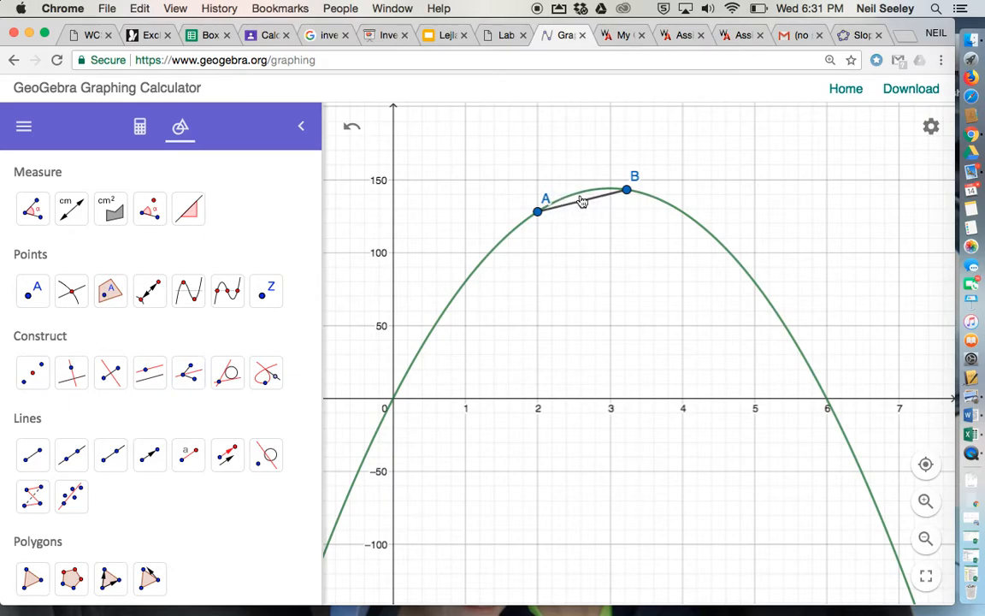
Open the object settings of the segment between points A and B, look over its basic properties, and close them
left_click(151, 290)
scroll(156, 289, "up", 2)
scroll(145, 265, "up", 5)
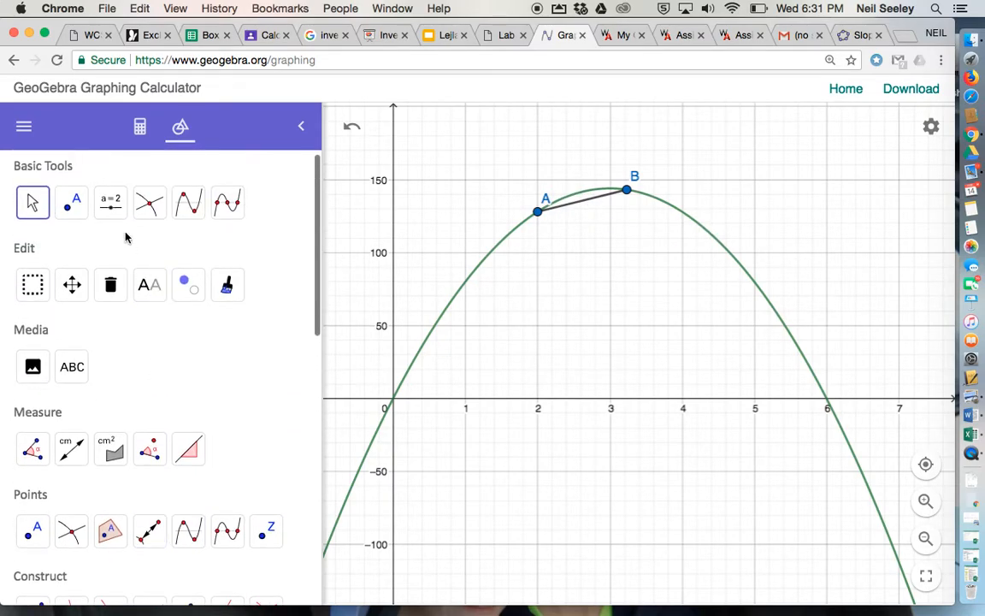
left_click(31, 211)
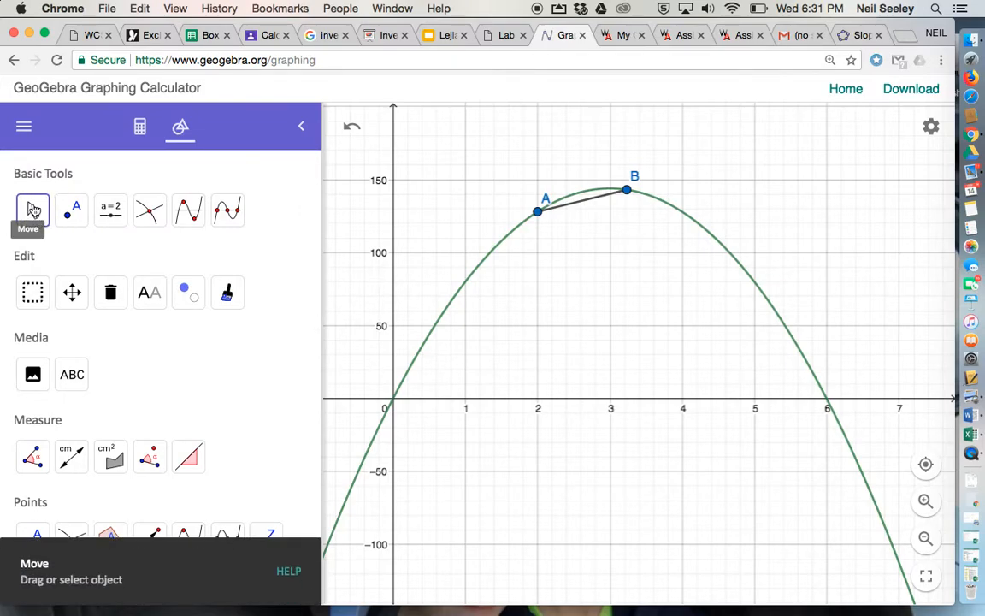
left_click(602, 203)
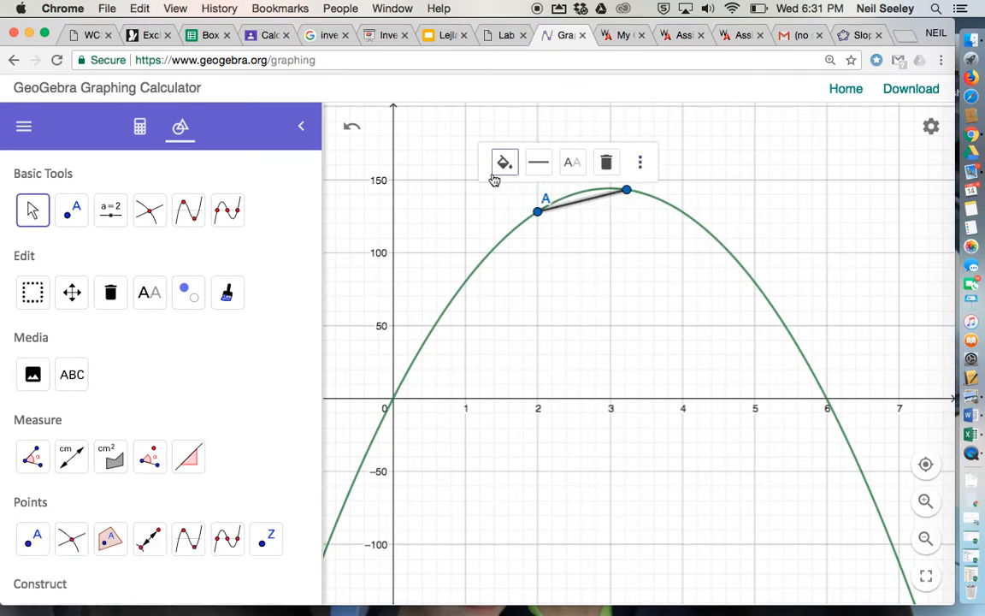
left_click(642, 164)
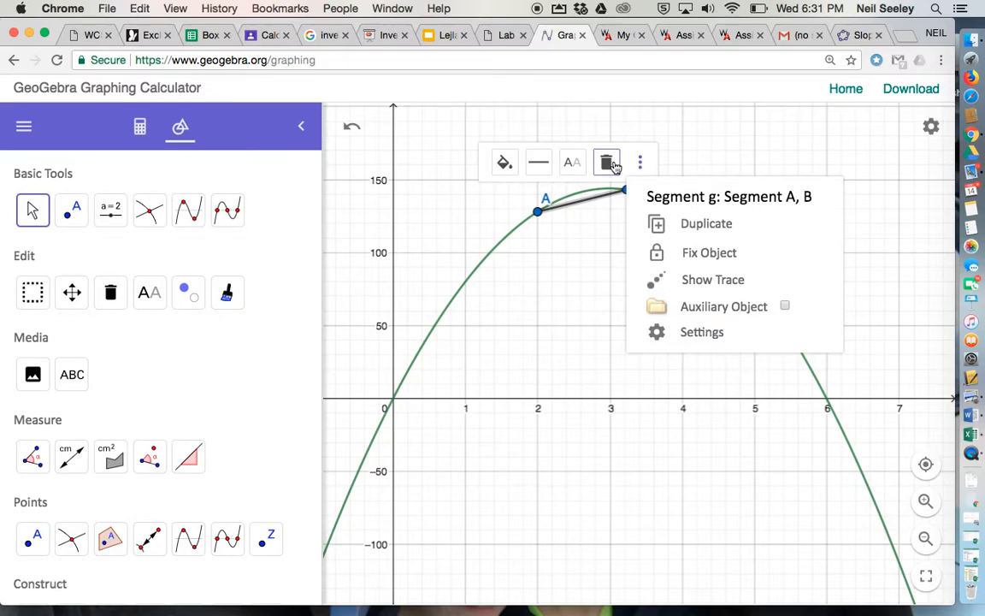
left_click(693, 332)
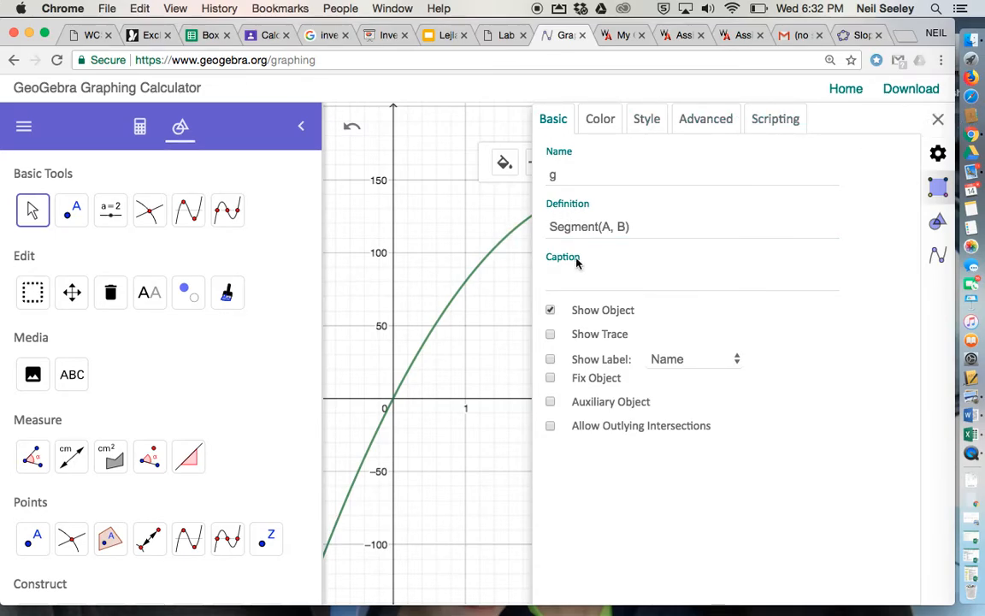
left_click(937, 119)
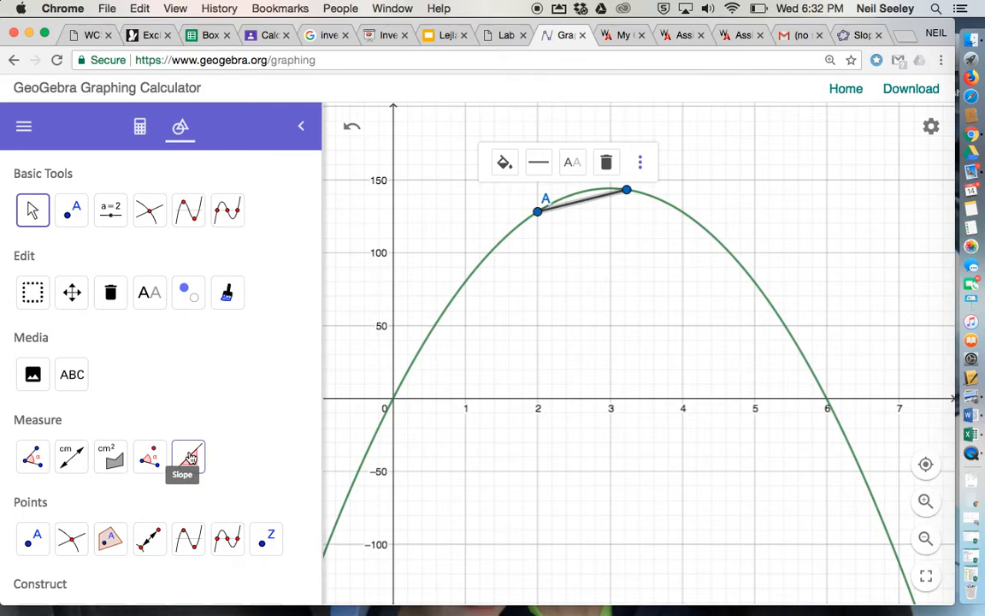
Look through the expanded and reduced tool lists for a tool that measures slope
scroll(217, 372, "down", 15)
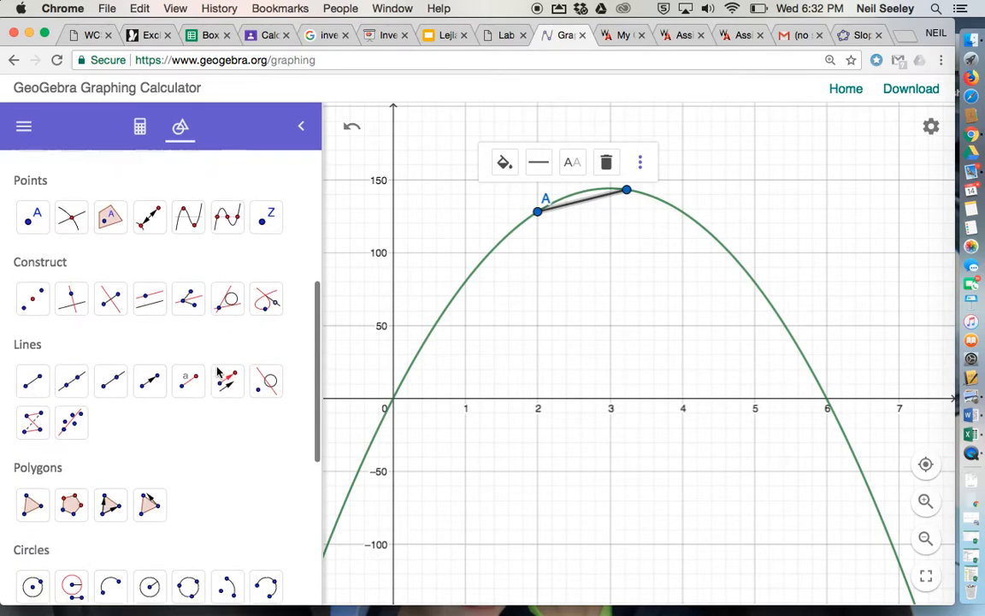
left_click(67, 583)
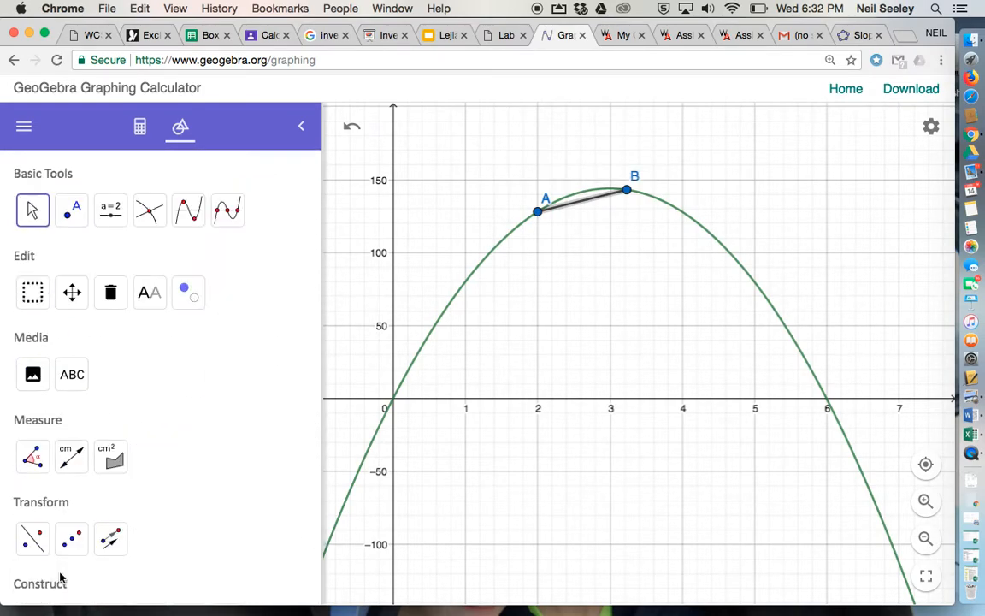
scroll(149, 343, "down", 3)
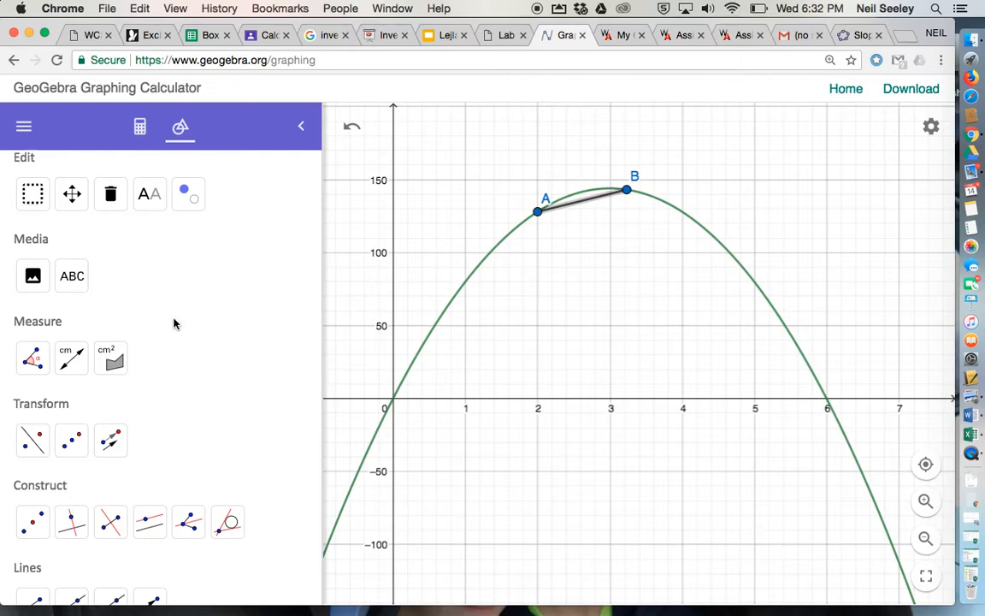
scroll(174, 323, "down", 5)
left_click(54, 580)
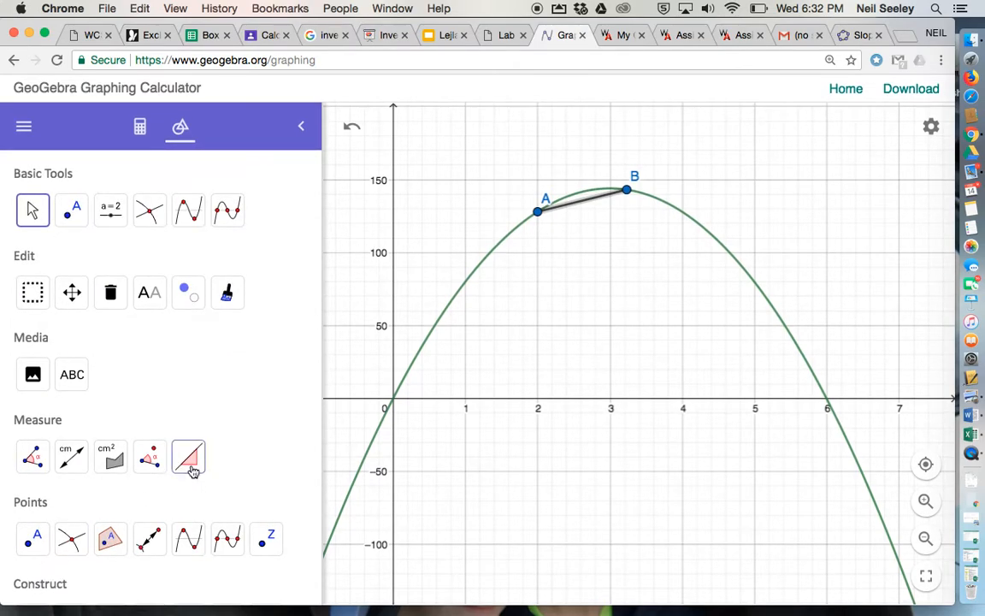
scroll(225, 382, "down", 2)
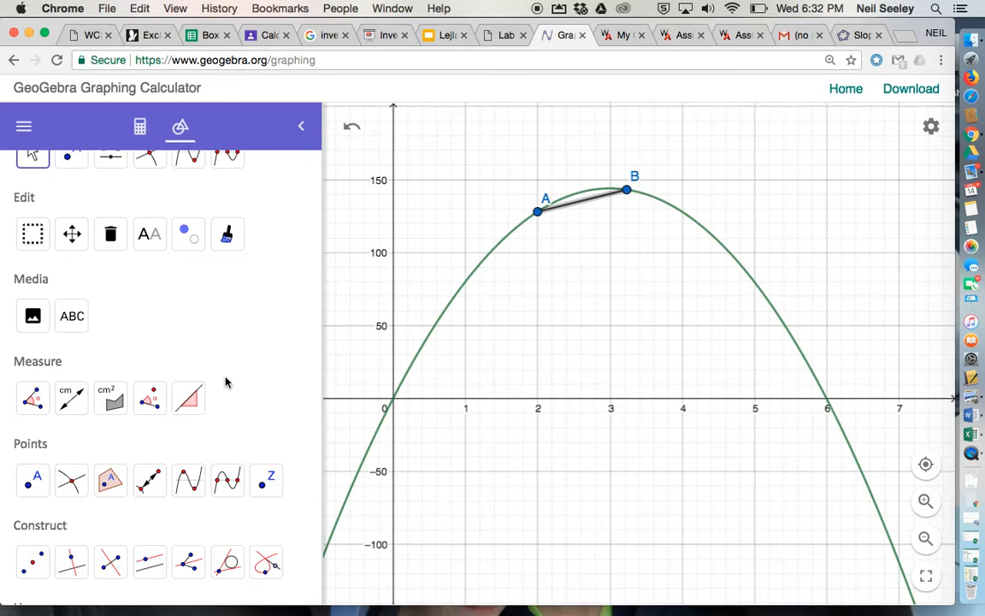
scroll(225, 383, "down", 10)
scroll(161, 402, "down", 2)
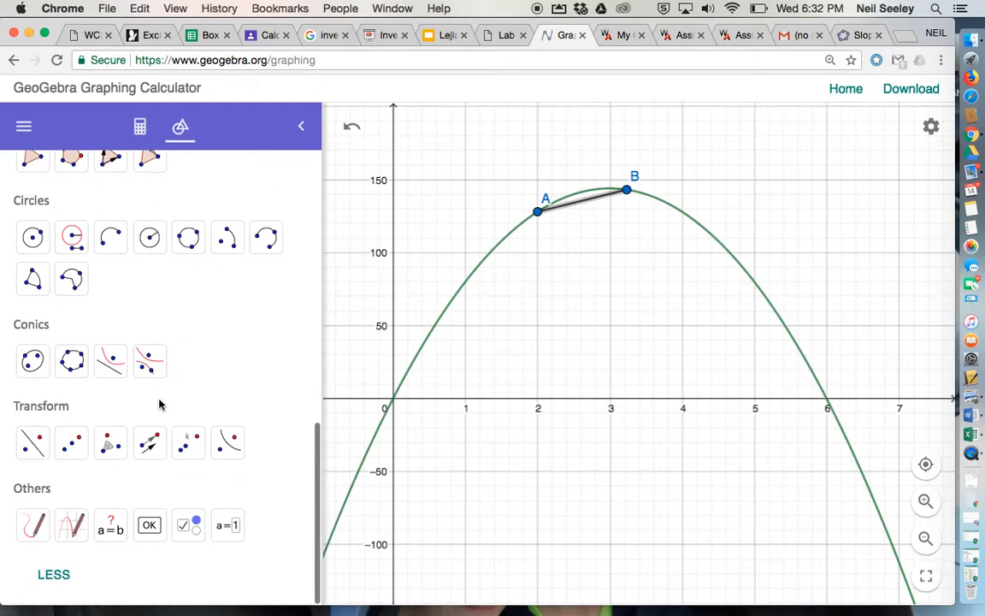
left_click(58, 575)
scroll(115, 430, "down", 5)
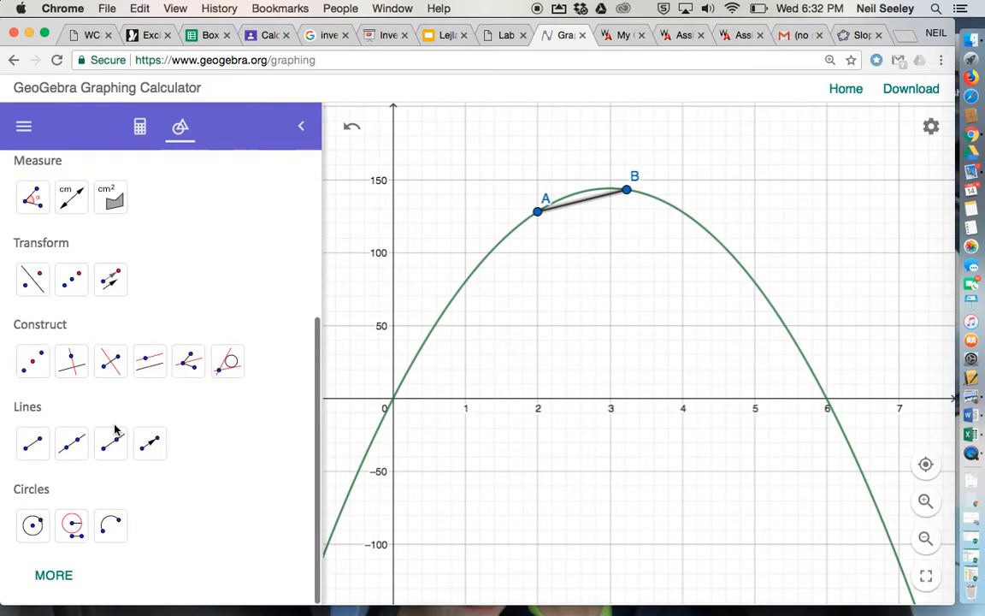
left_click(66, 581)
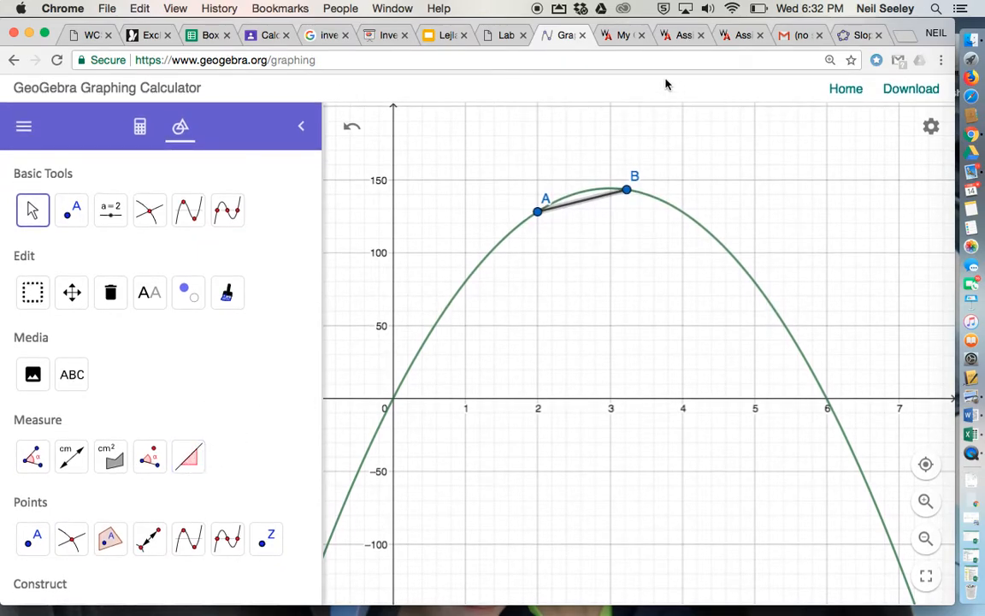
Measure the slope of the segment between A and B with the Slope tool, and return to the Move tool
left_click(35, 212)
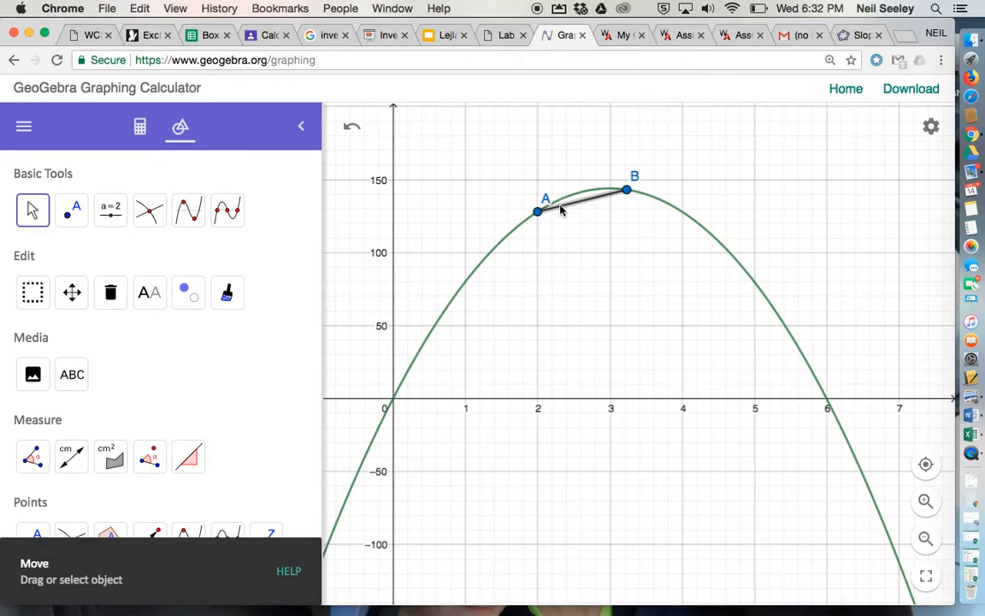
left_click(589, 202)
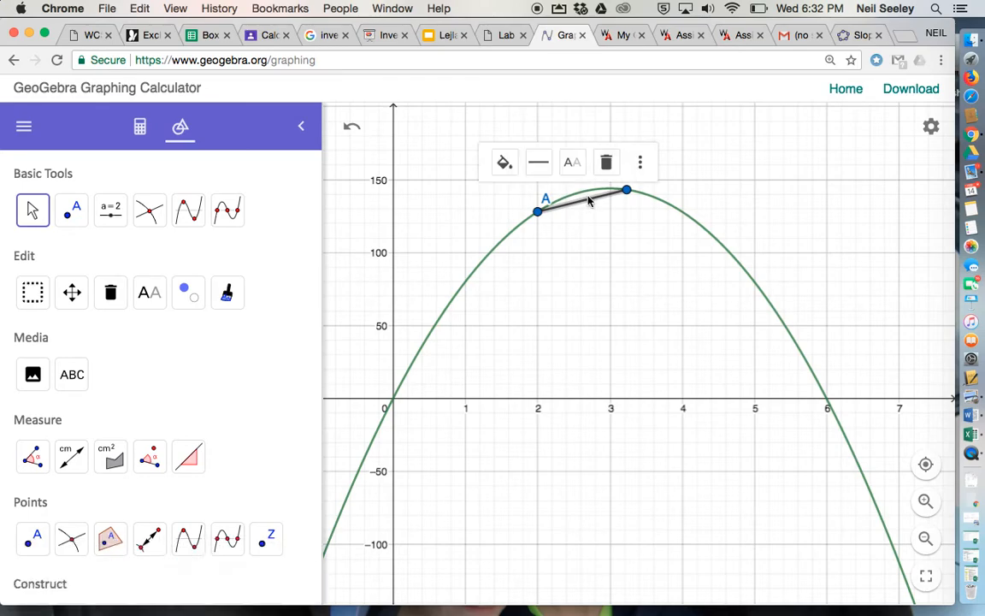
left_click(188, 455)
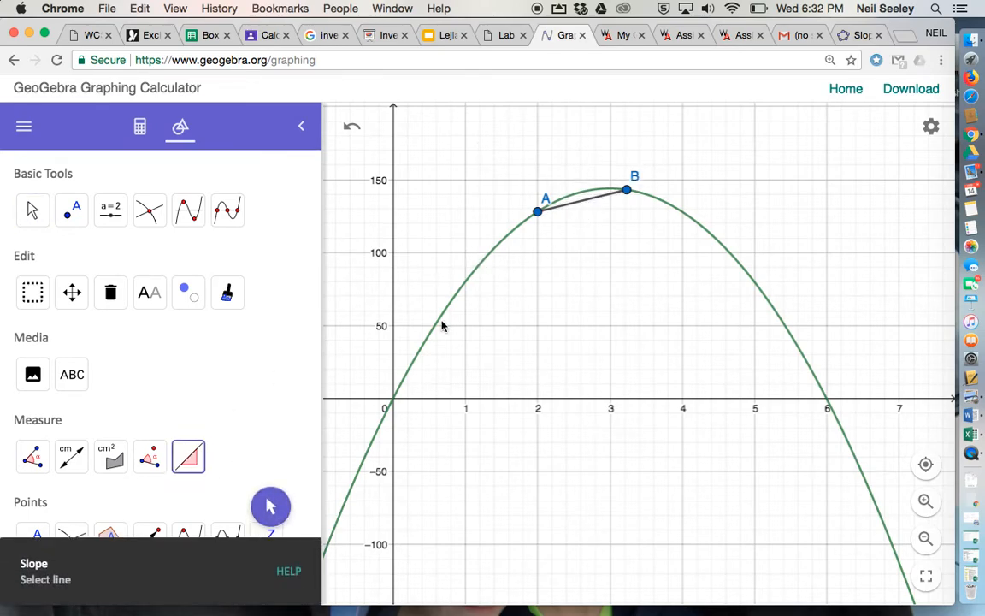
left_click(583, 209)
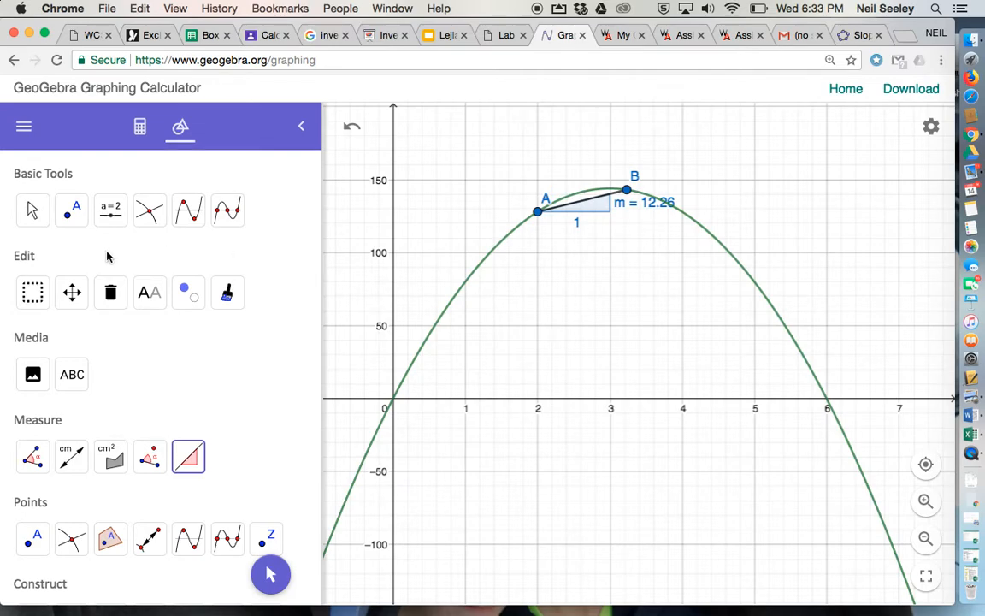
left_click(34, 213)
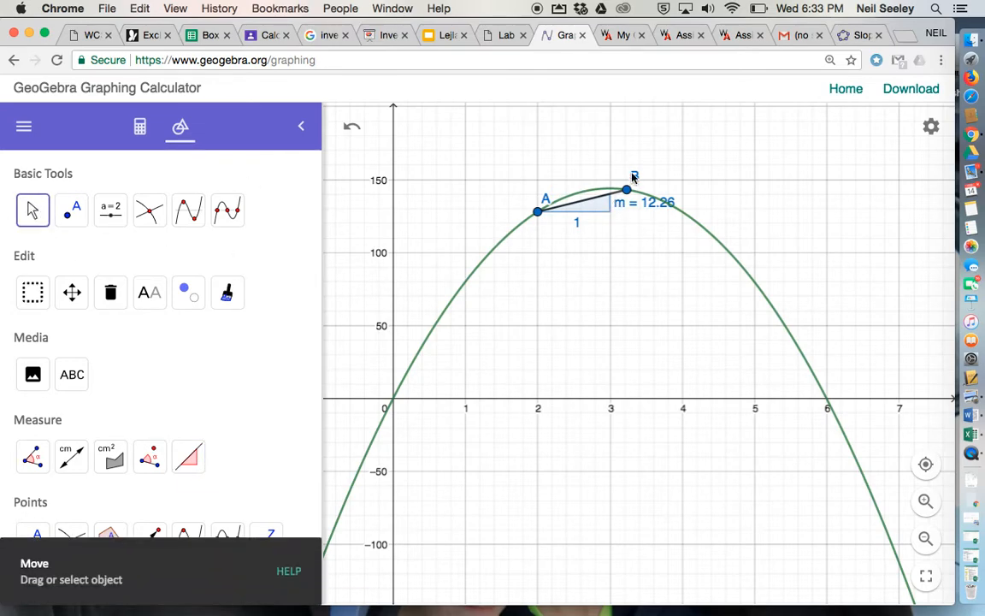
Move point B along the parabola to about x = 3.52, and check the time intervals in question 3 of the Lab 4 sheet
mouse_move(627, 190)
left_mouse_down()
mouse_move(669, 246)
mouse_move(675, 315)
mouse_move(611, 189)
mouse_move(636, 199)
mouse_move(662, 244)
mouse_move(677, 332)
mouse_move(642, 229)
mouse_move(582, 195)
mouse_move(627, 213)
mouse_move(649, 202)
mouse_move(597, 197)
mouse_move(649, 189)
mouse_move(676, 202)
mouse_move(616, 199)
left_mouse_up()
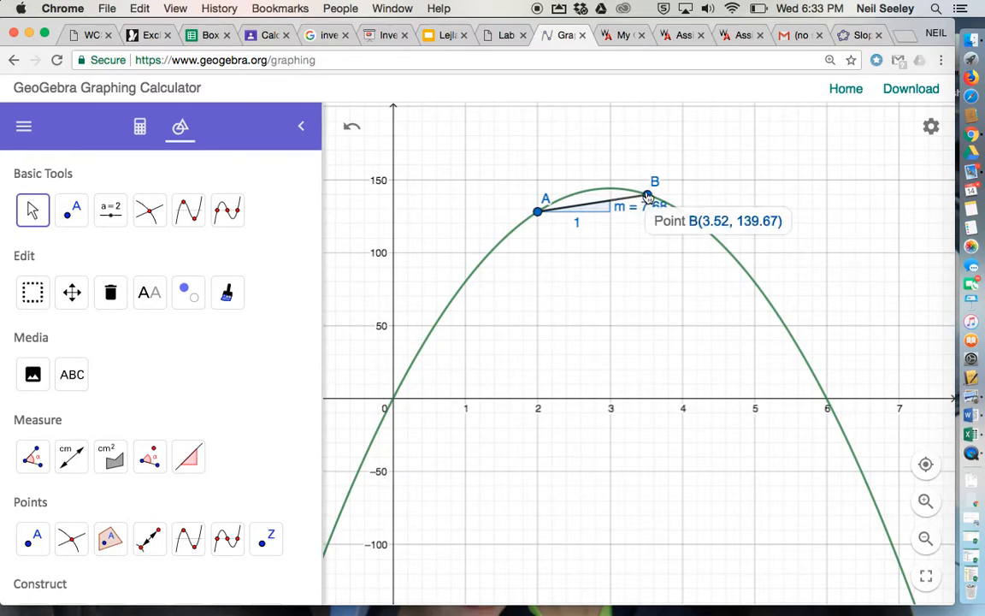
left_click(503, 36)
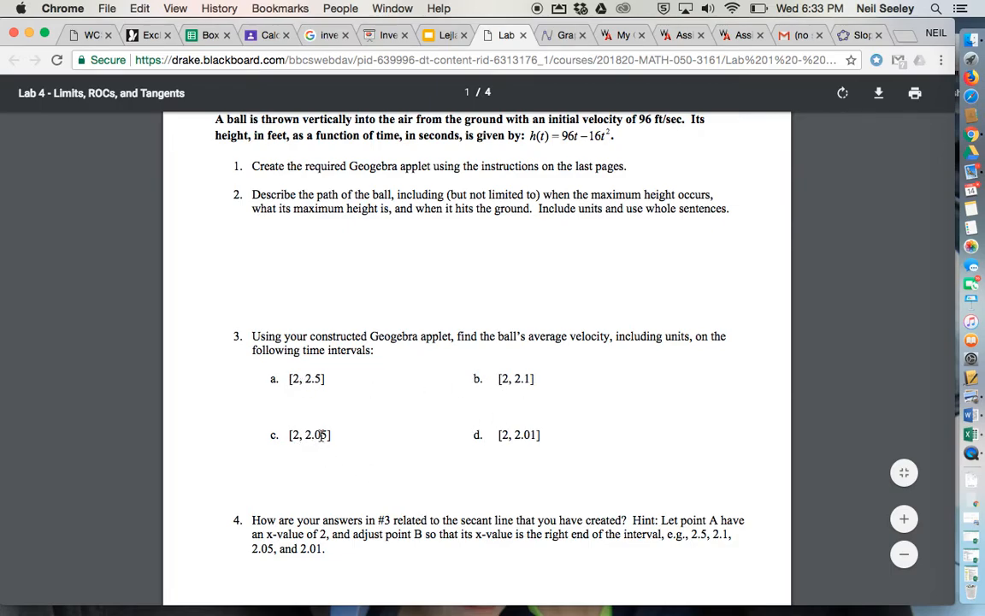
left_click(570, 36)
Show the object definitions and values, and move point B along the parabola to about x = 2.99
mouse_move(648, 195)
left_mouse_down()
mouse_move(615, 191)
mouse_move(632, 195)
left_mouse_up()
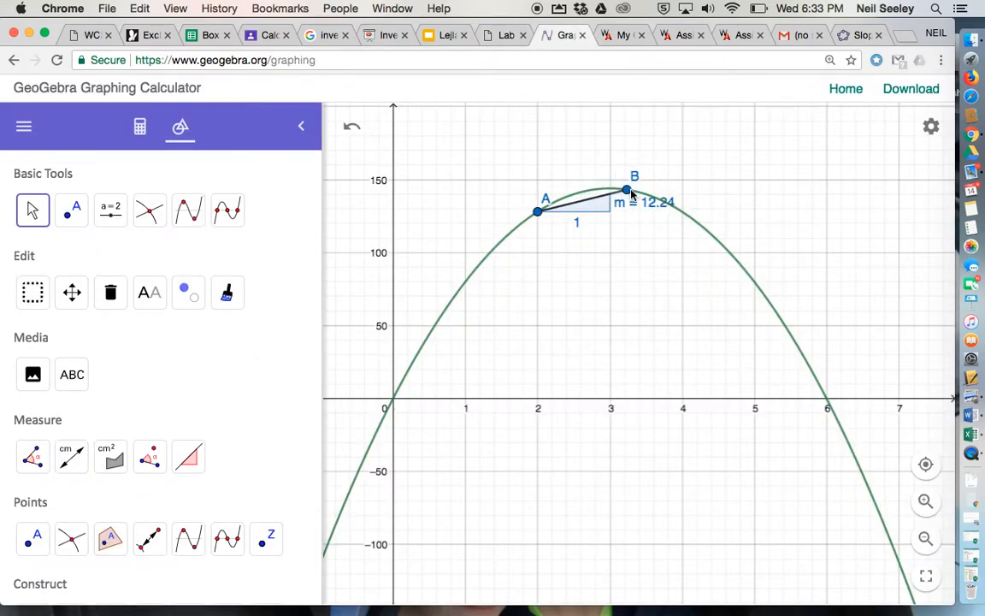
left_click(142, 128)
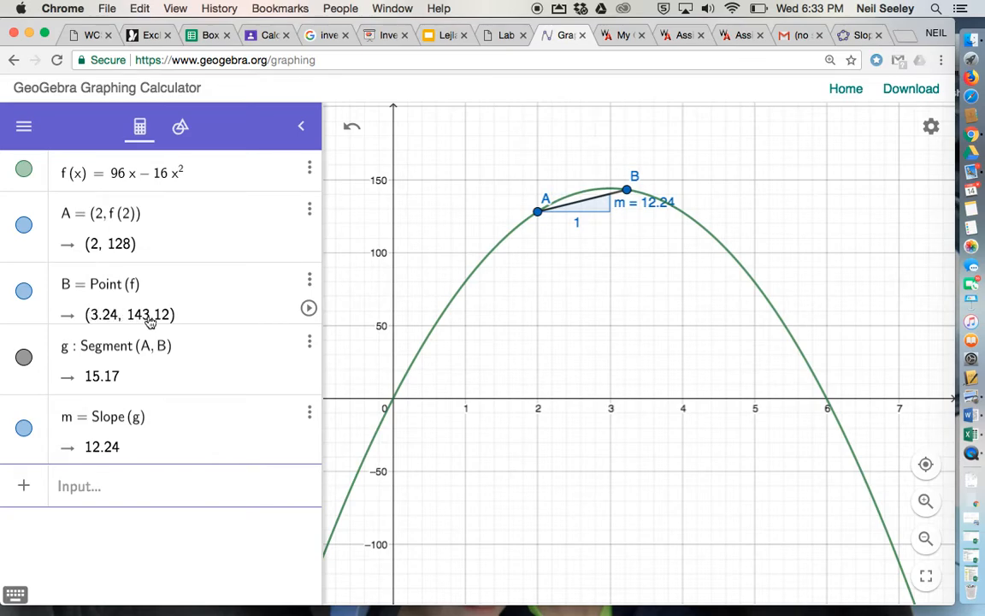
left_click_drag(625, 190, 601, 193)
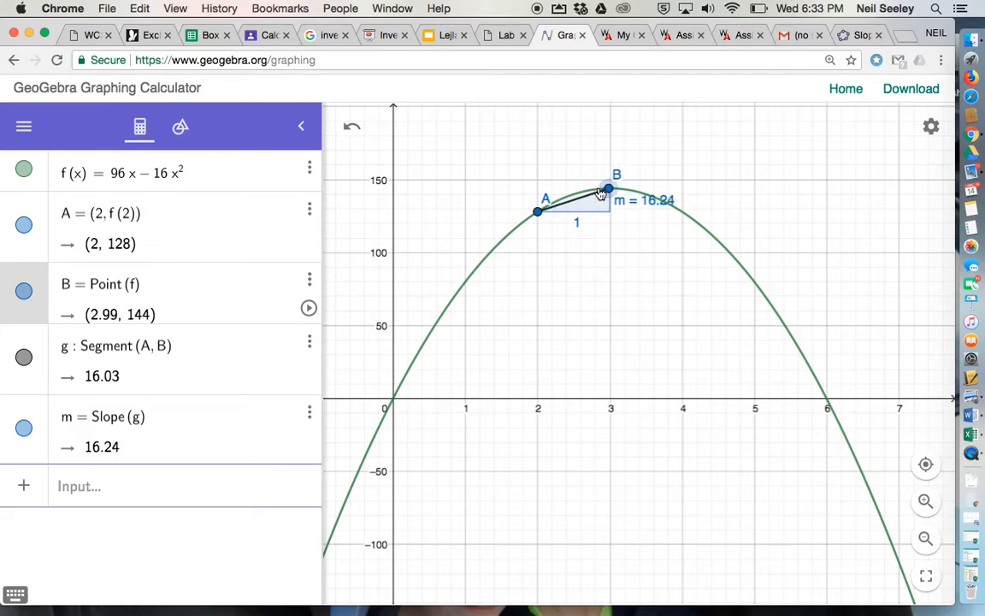
Delete the segment between points A and B together with its slope measurement
left_click(310, 344)
left_click(307, 371)
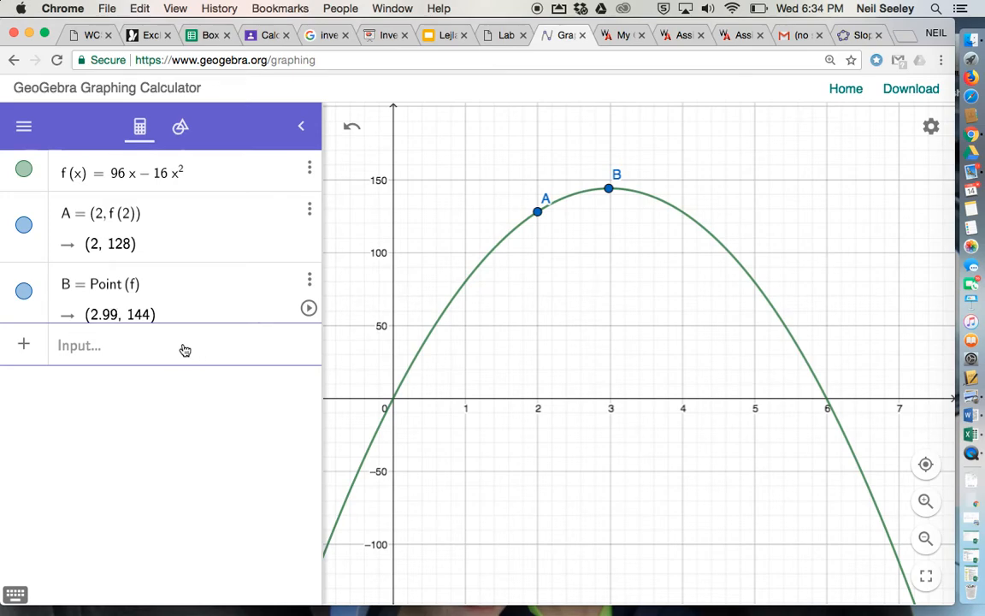
Redefine point B as (2.1, f(2.1))
left_click(144, 288)
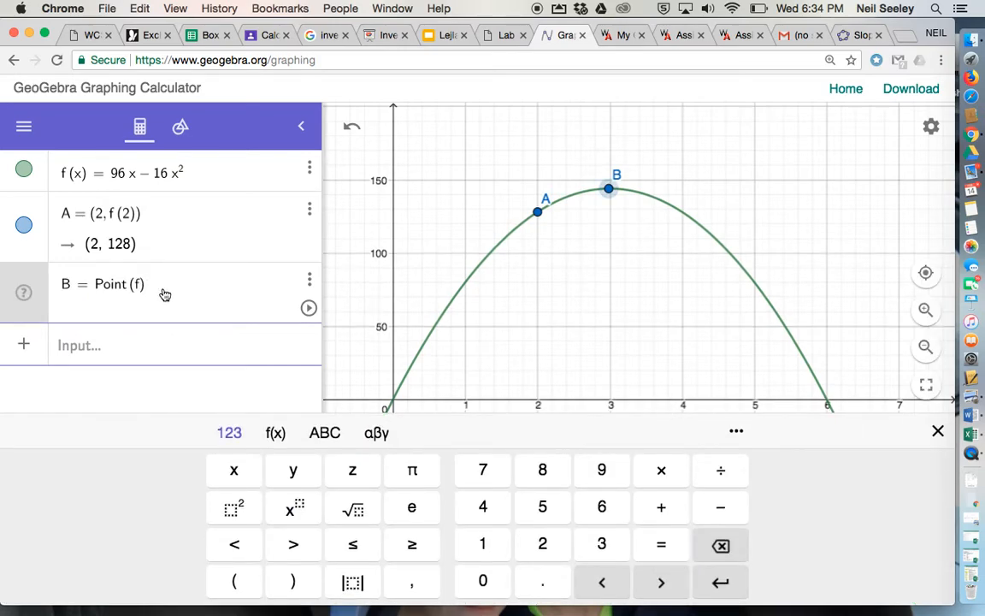
key("BackSpace")
key("BackSpace")
key("BackSpace")
key("BackSpace")
key("BackSpace")
key("BackSpace")
key("BackSpace")
key("BackSpace")
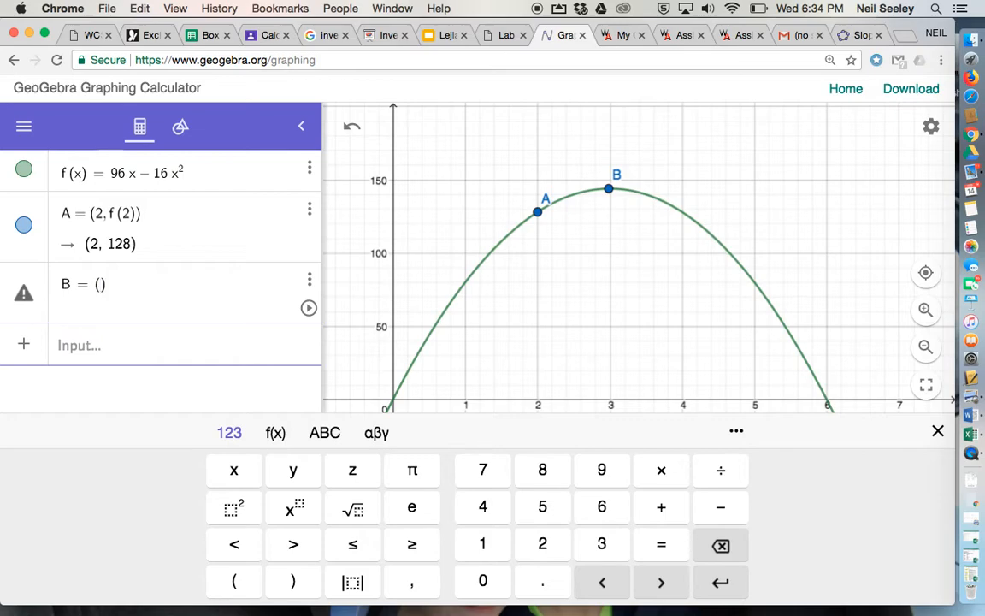
type("(2.2")
type(", ")
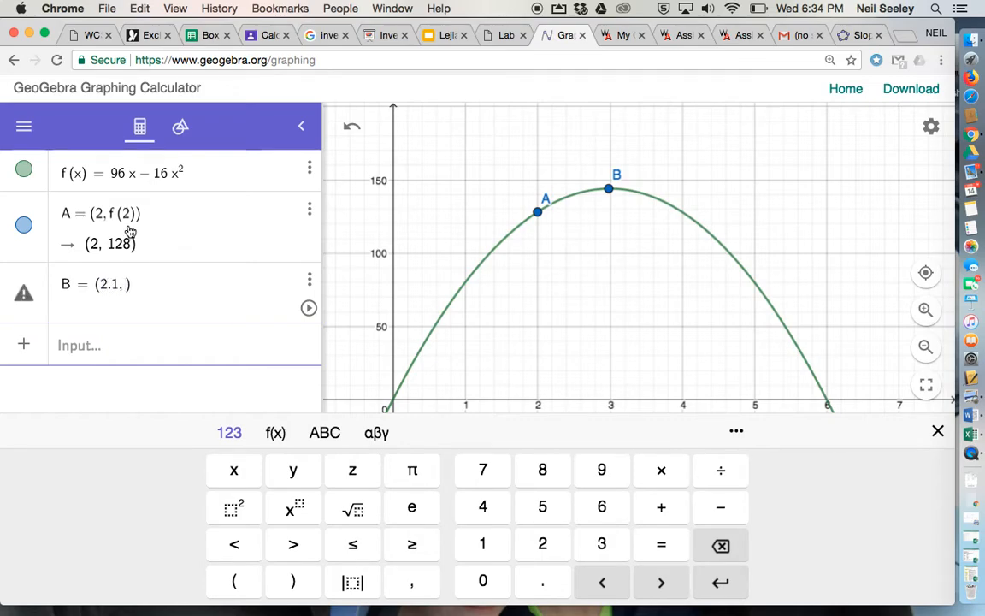
type("f(2.1")
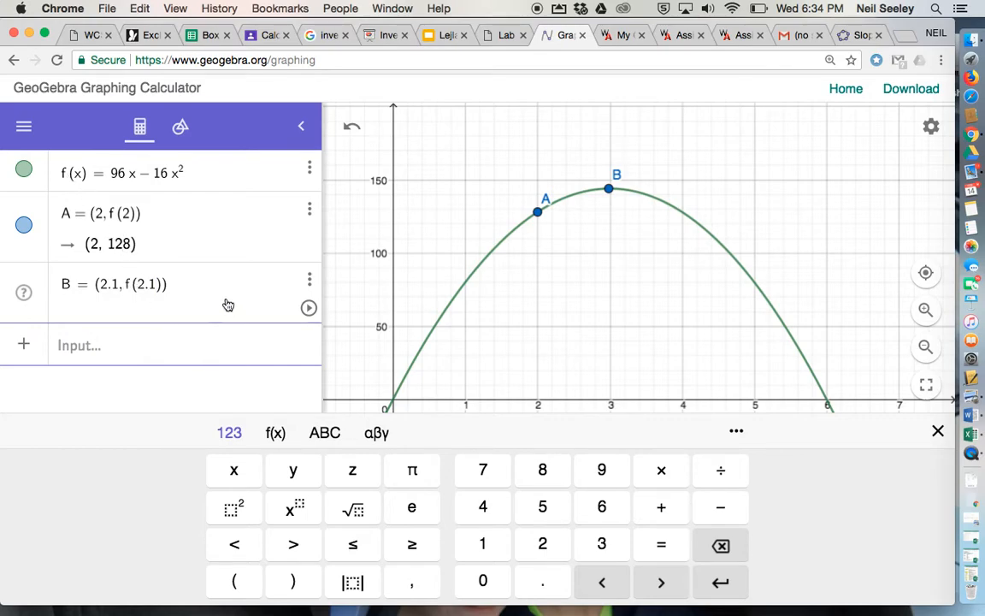
mouse_move(608, 193)
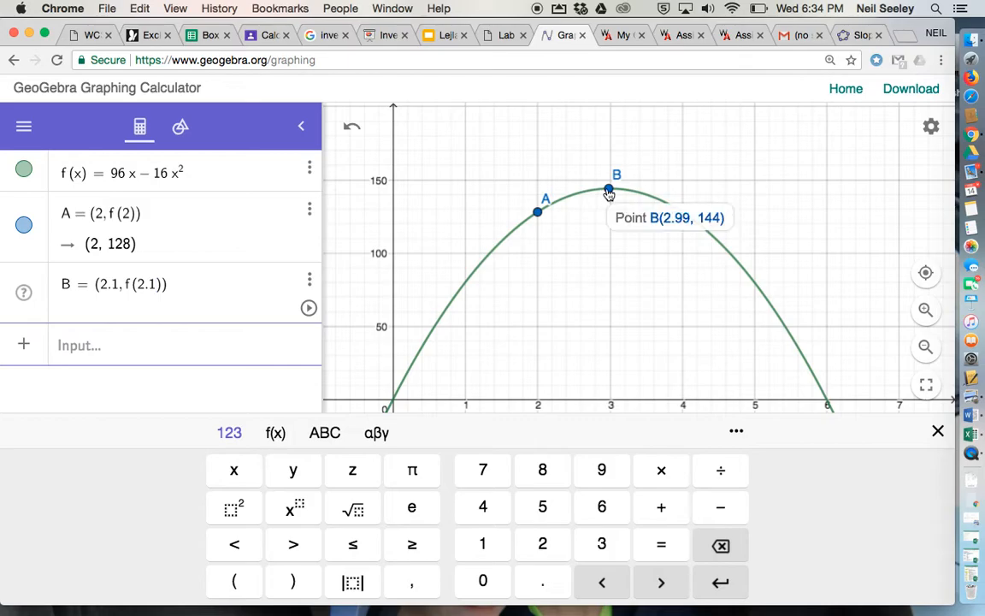
left_click(134, 354)
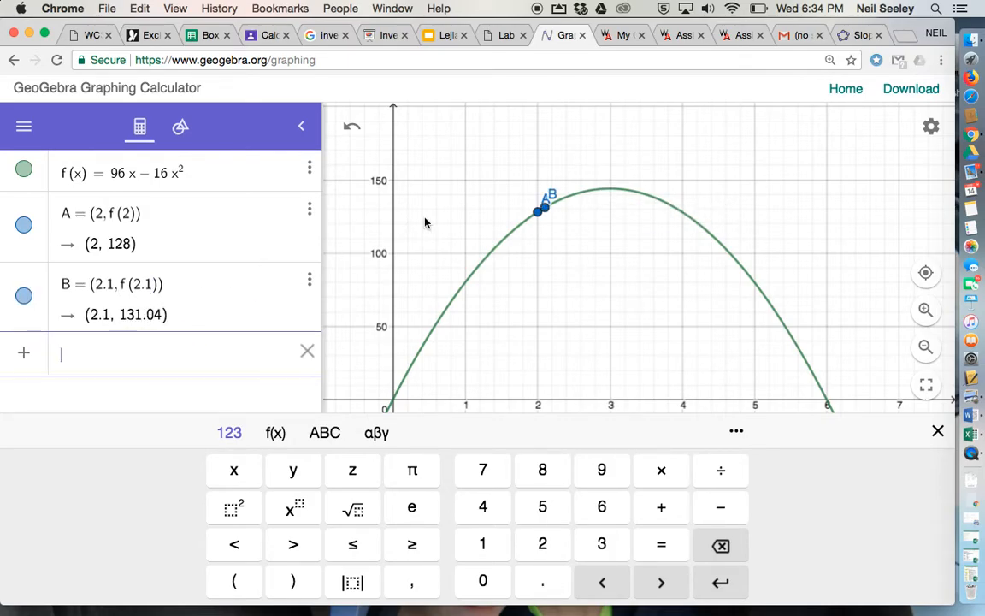
Try to draw a line through points A and B on the parabola
mouse_move(541, 220)
scroll(541, 220, "up", 5)
scroll(541, 219, "up", 3)
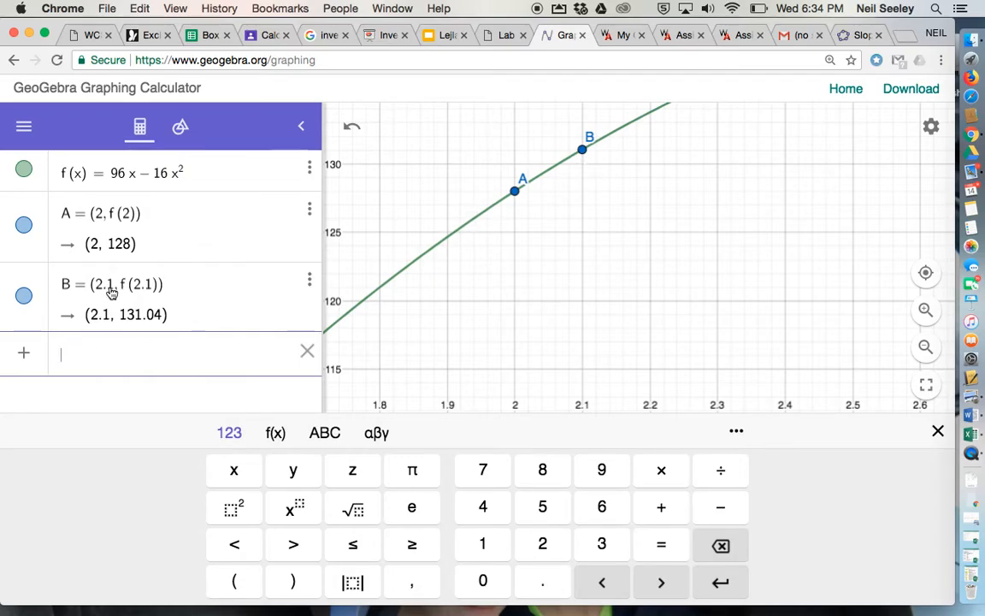
left_click(180, 128)
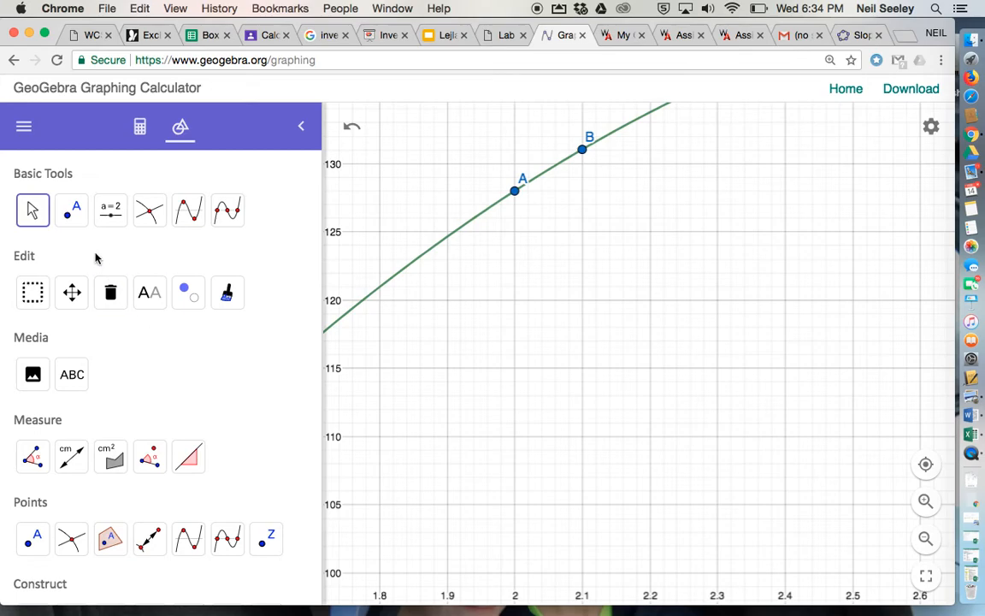
scroll(94, 377, "down", 5)
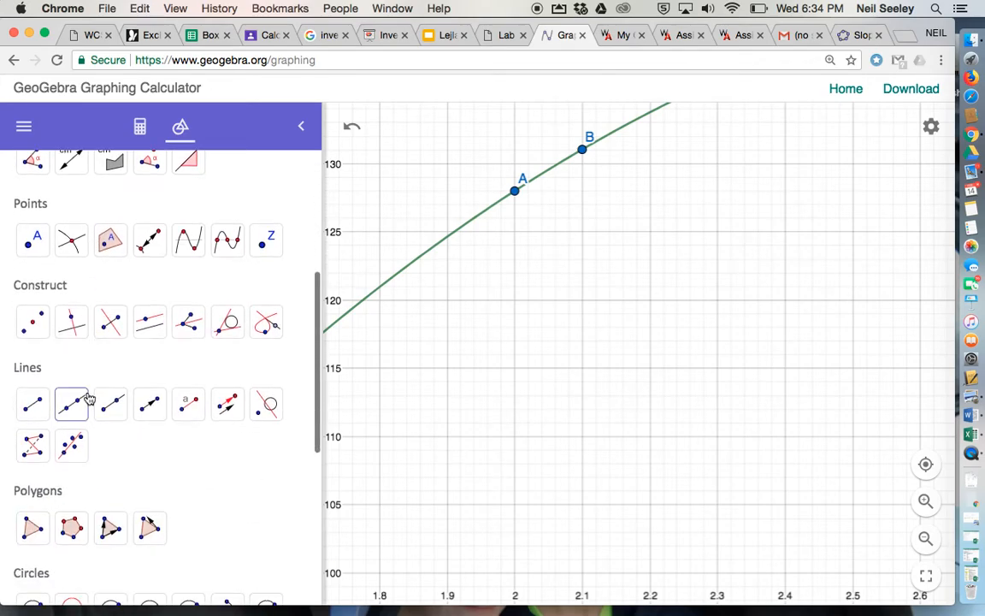
left_click(71, 402)
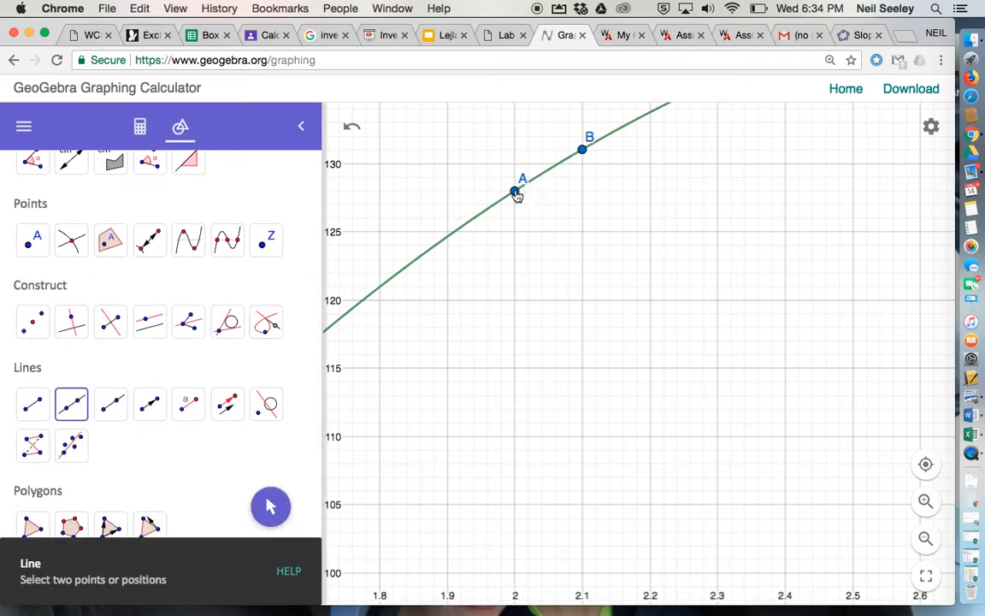
left_click(513, 191)
left_click(582, 150)
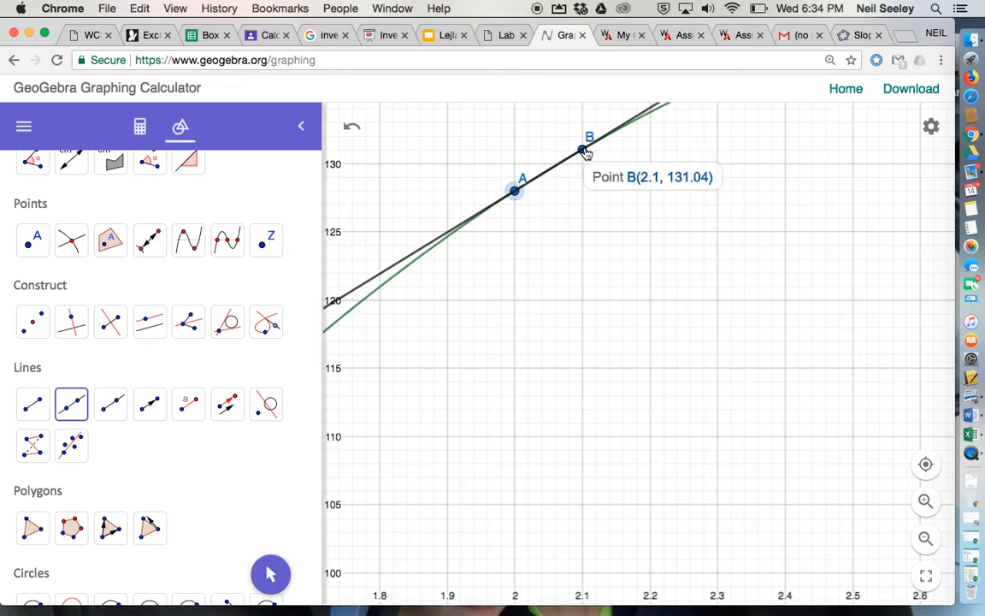
key("Escape")
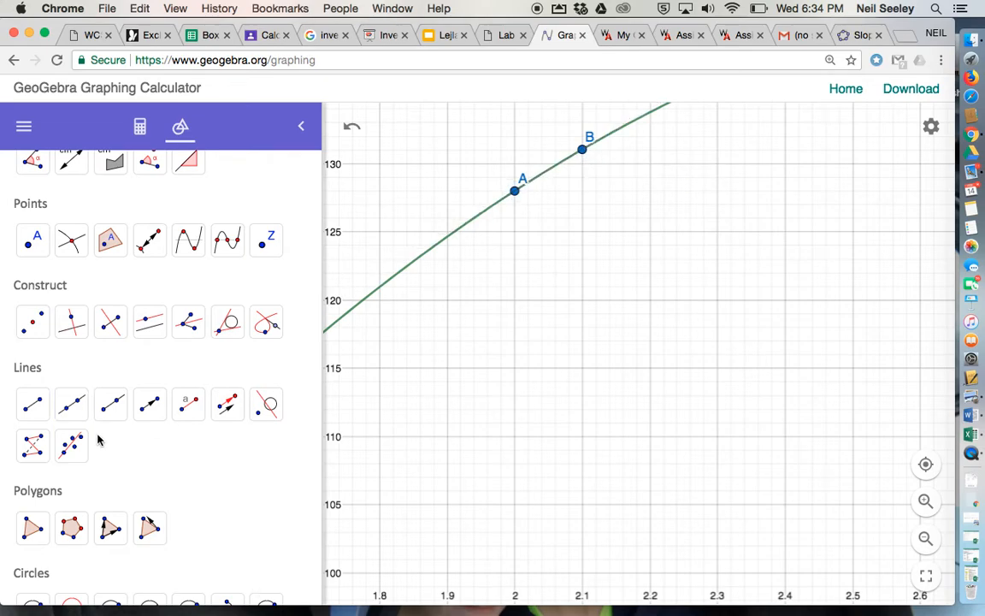
Draw a segment from point A to point B, discarding any stray extra segment
left_click(33, 401)
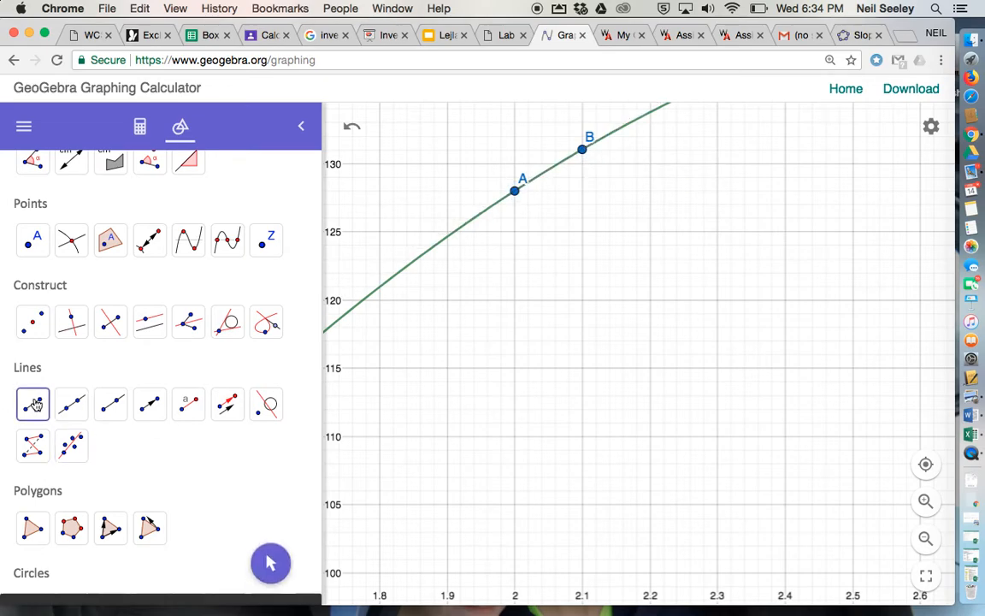
left_click(514, 191)
left_click(583, 151)
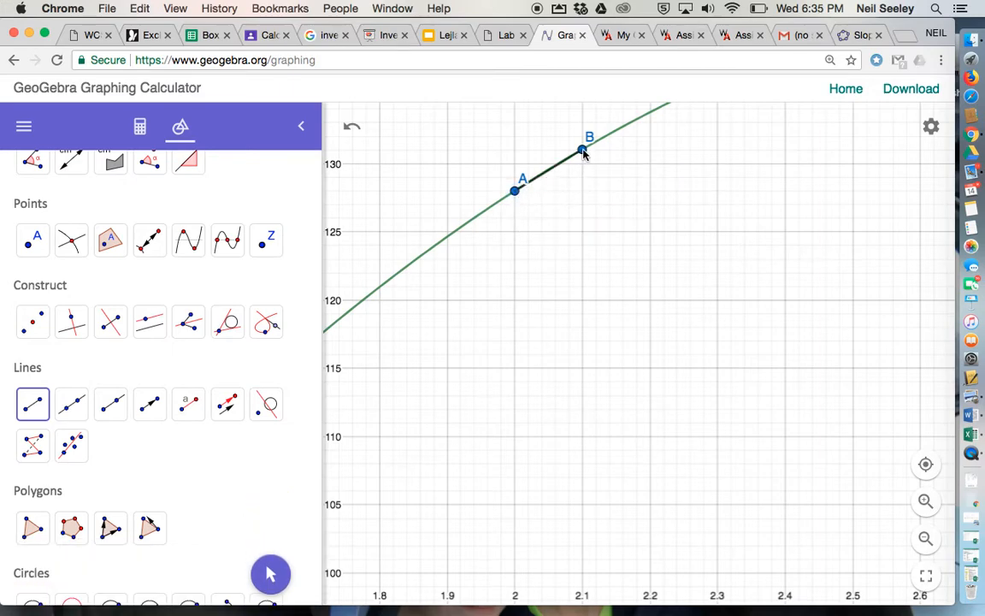
left_click(412, 291)
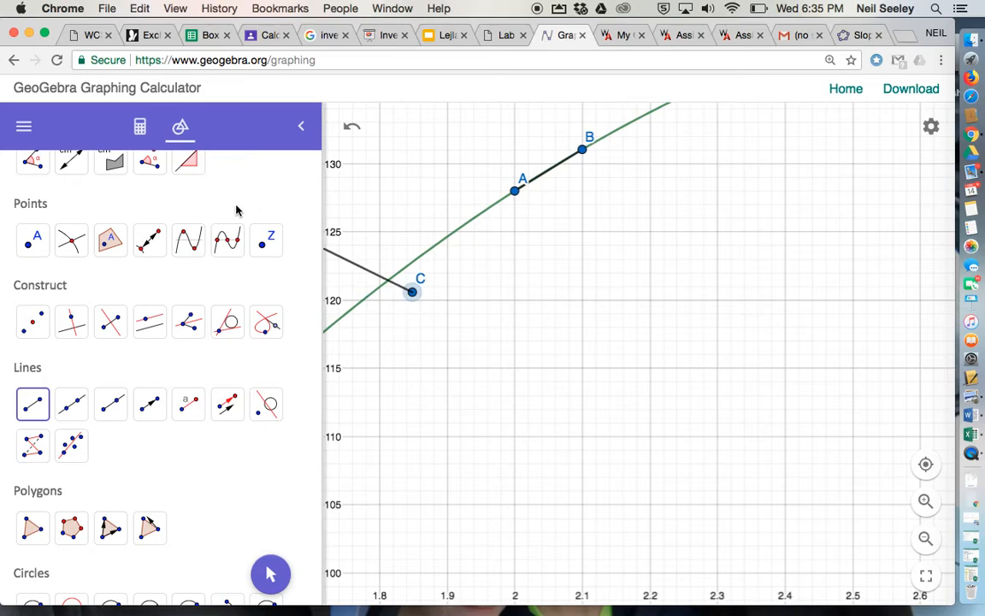
key("Escape")
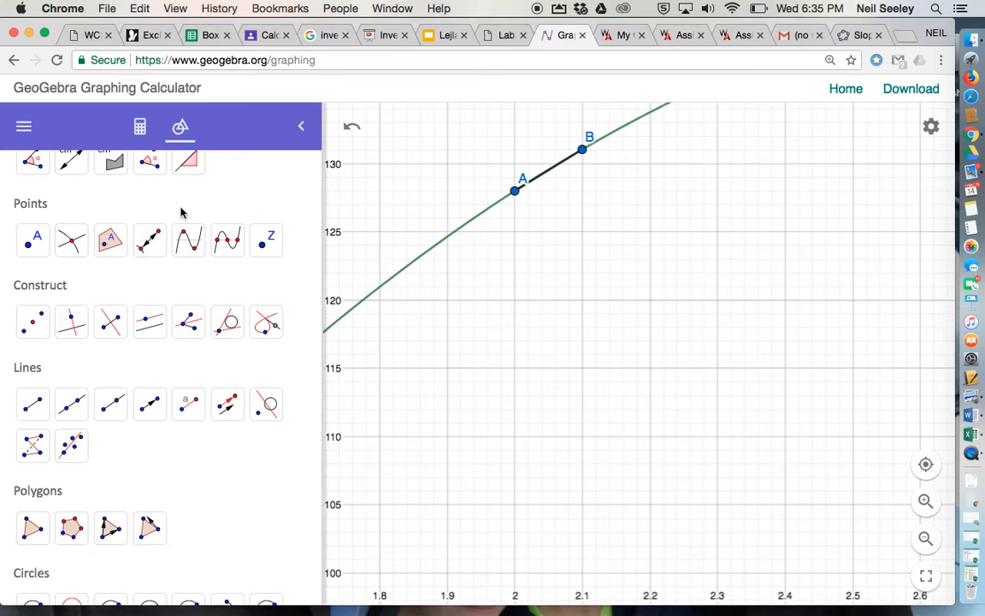
Measure the slope of segment AB with the Slope tool and show the object definitions and values
scroll(180, 211, "up", 3)
left_click(194, 310)
scroll(159, 315, "down", 10)
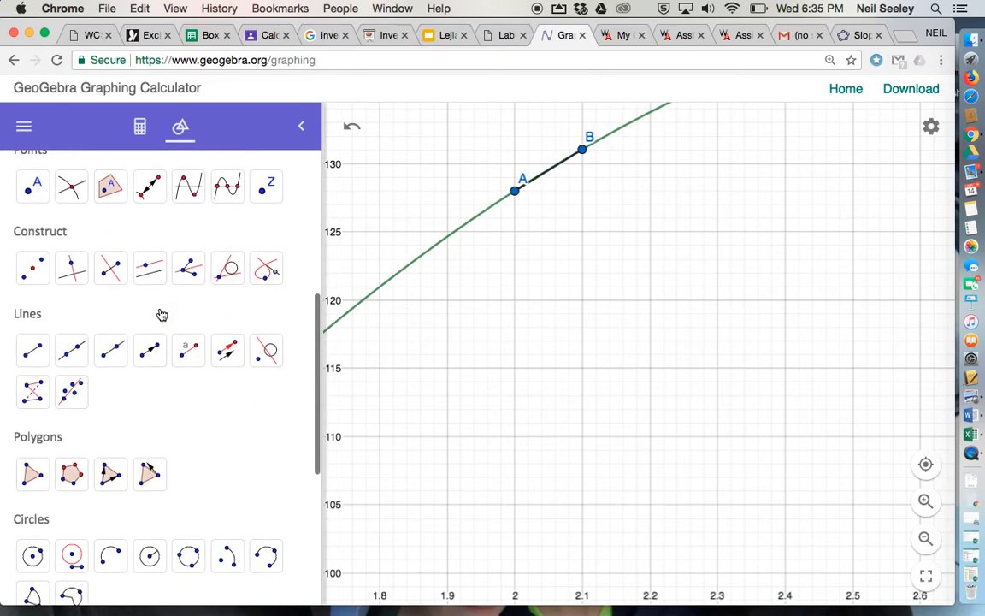
scroll(152, 357, "up", 10)
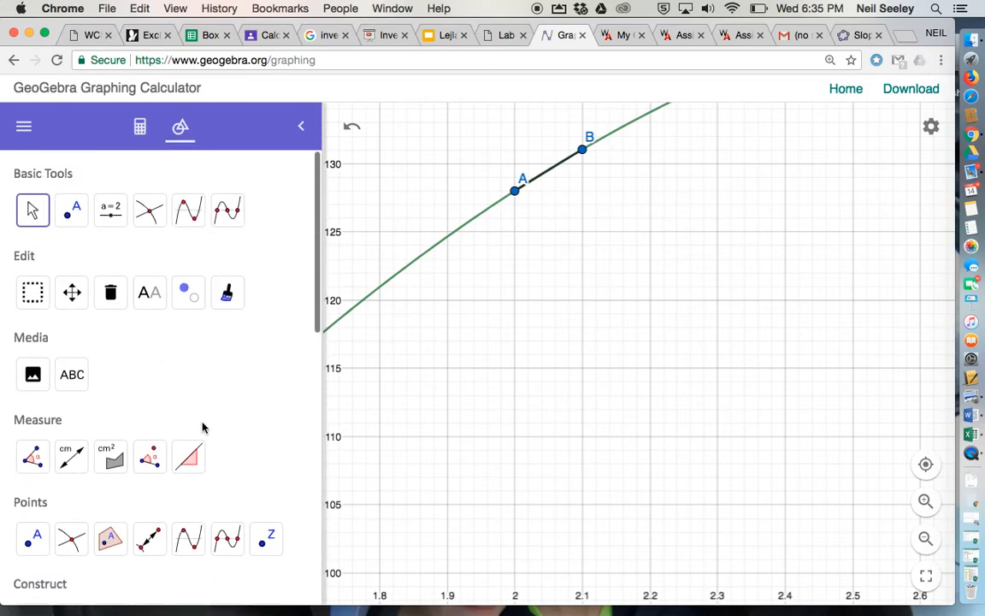
left_click(189, 455)
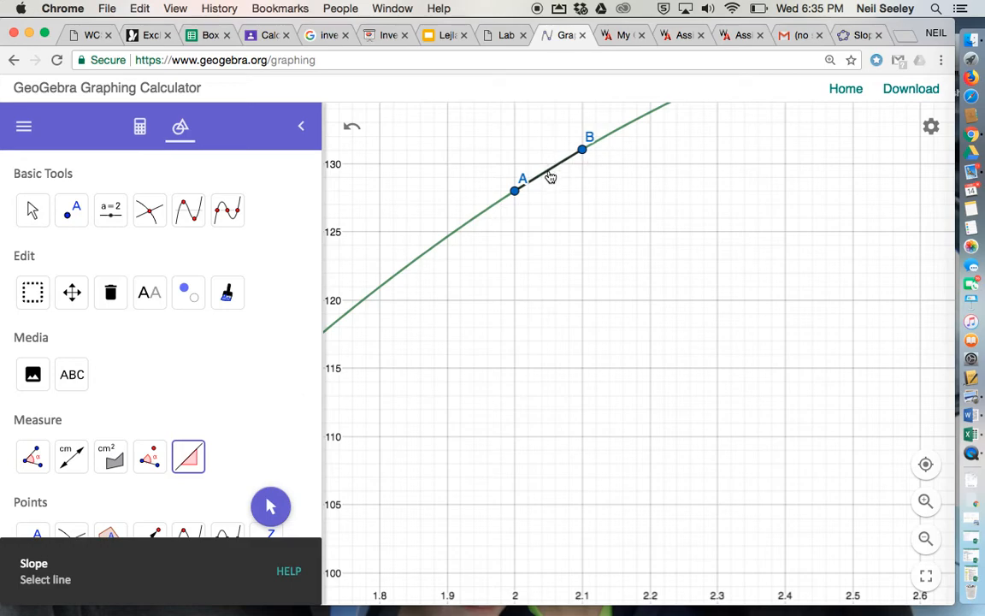
left_click(550, 177)
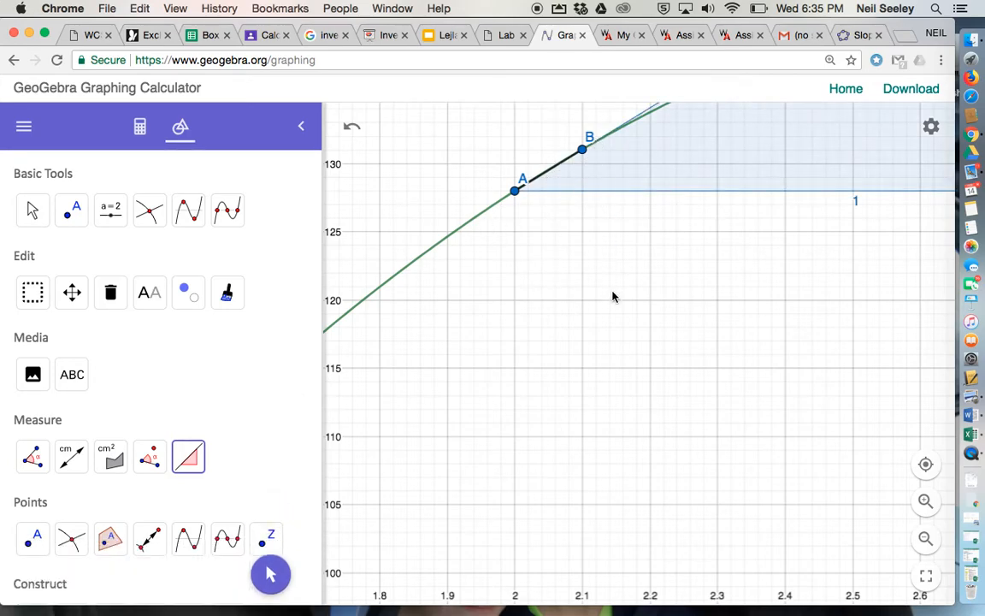
scroll(612, 296, "down", 5)
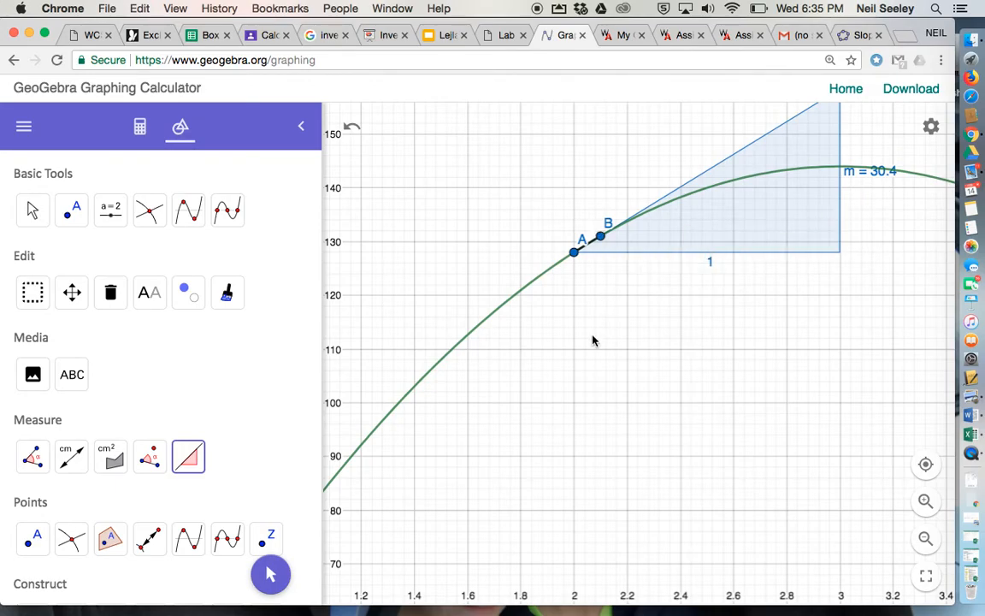
left_click(138, 128)
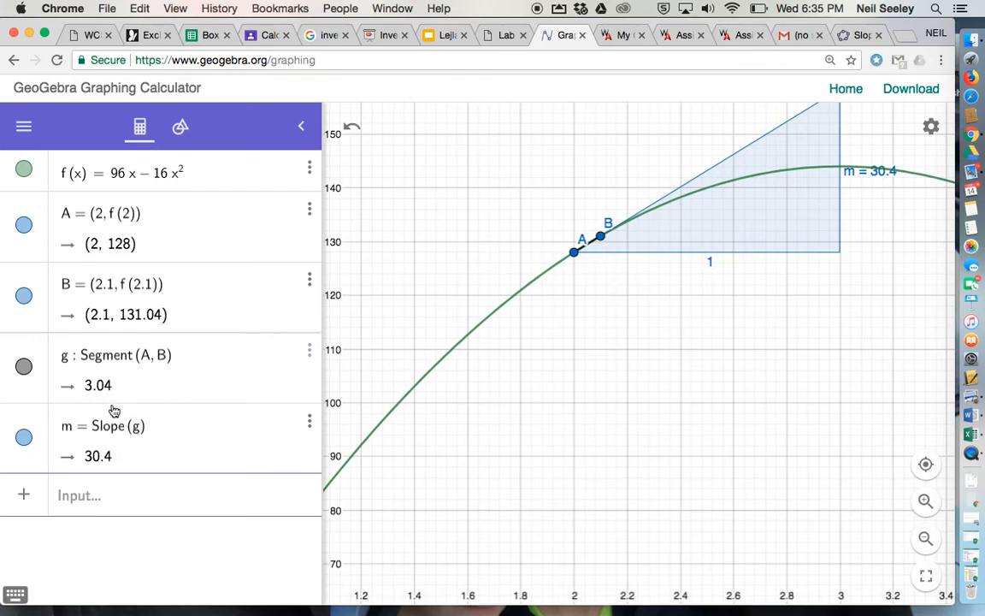
left_click(177, 126)
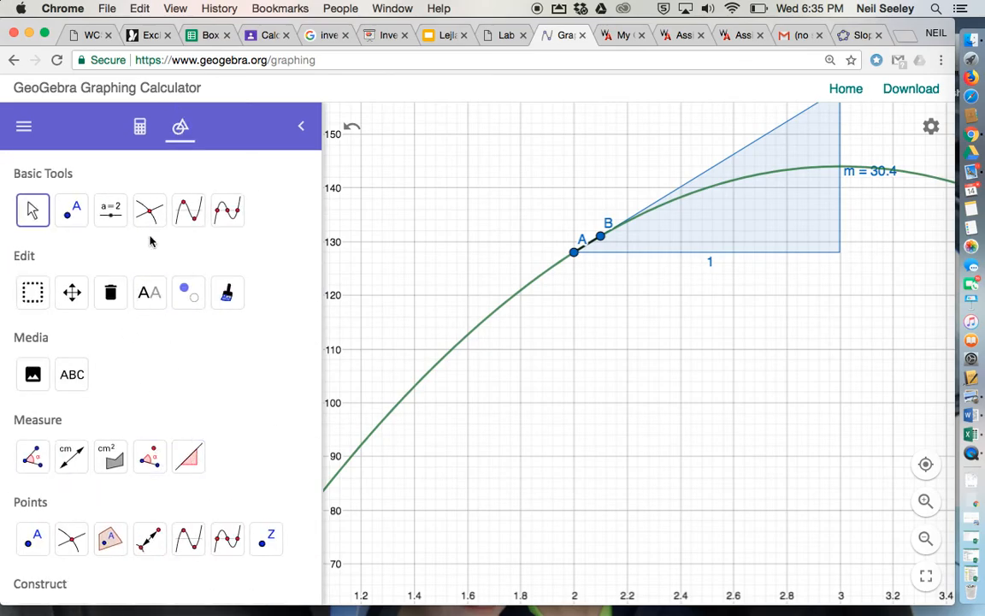
left_click(140, 128)
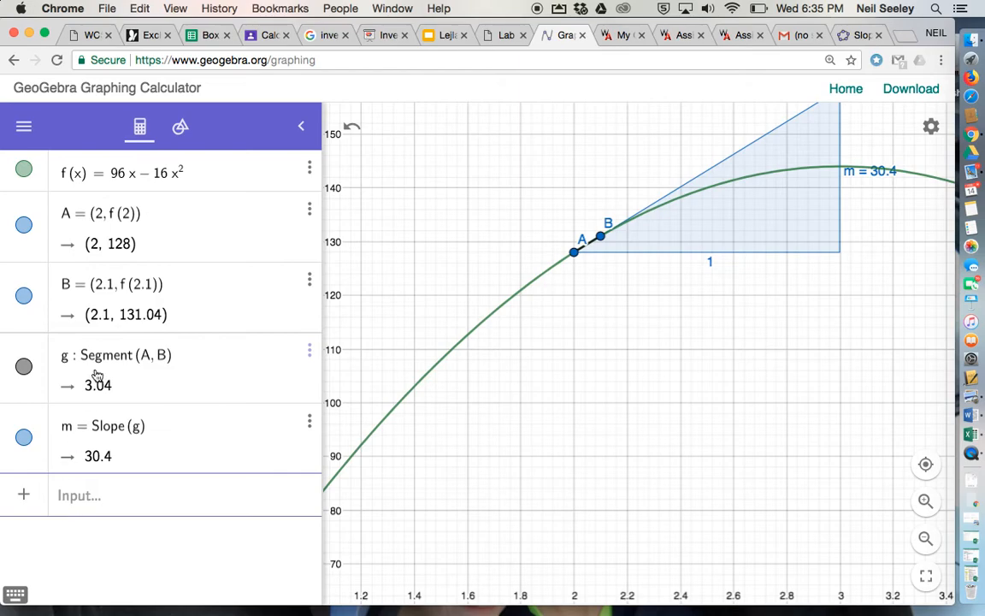
Check the time intervals in question 3 of the Lab 4 sheet and redefine point B as (2.5, f(2.5))
left_click(109, 318)
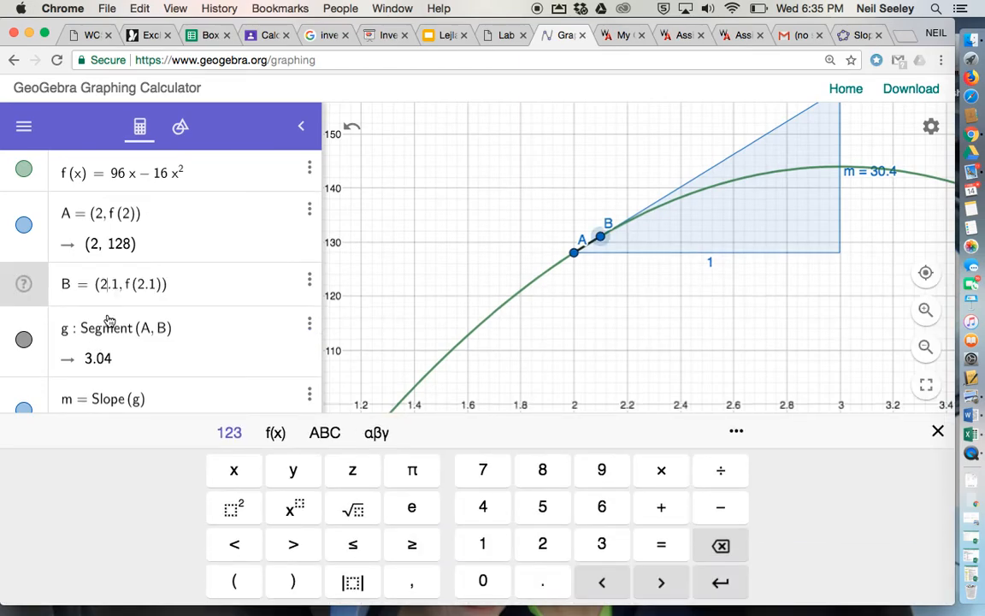
left_click(505, 36)
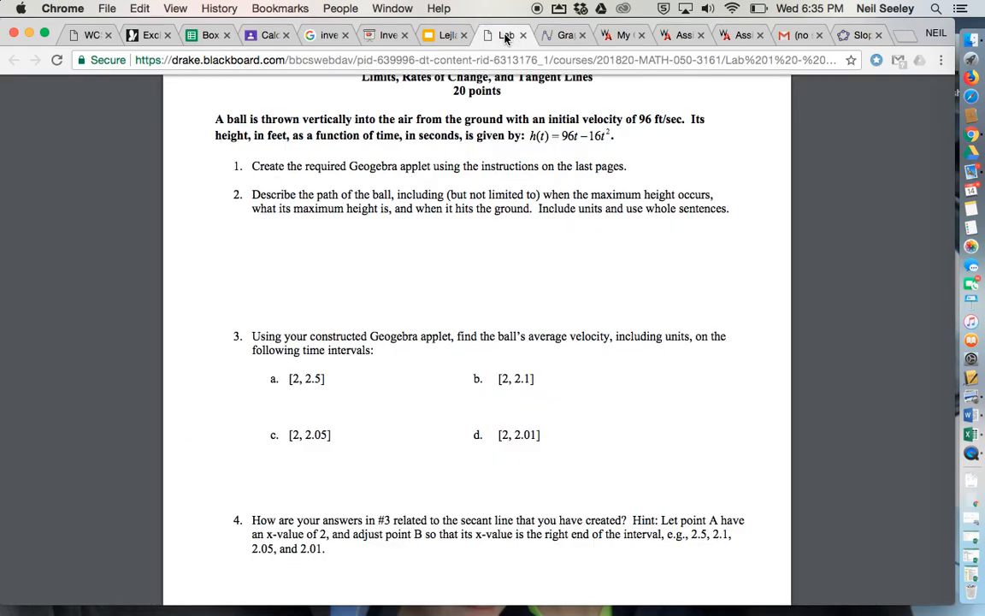
left_click(565, 35)
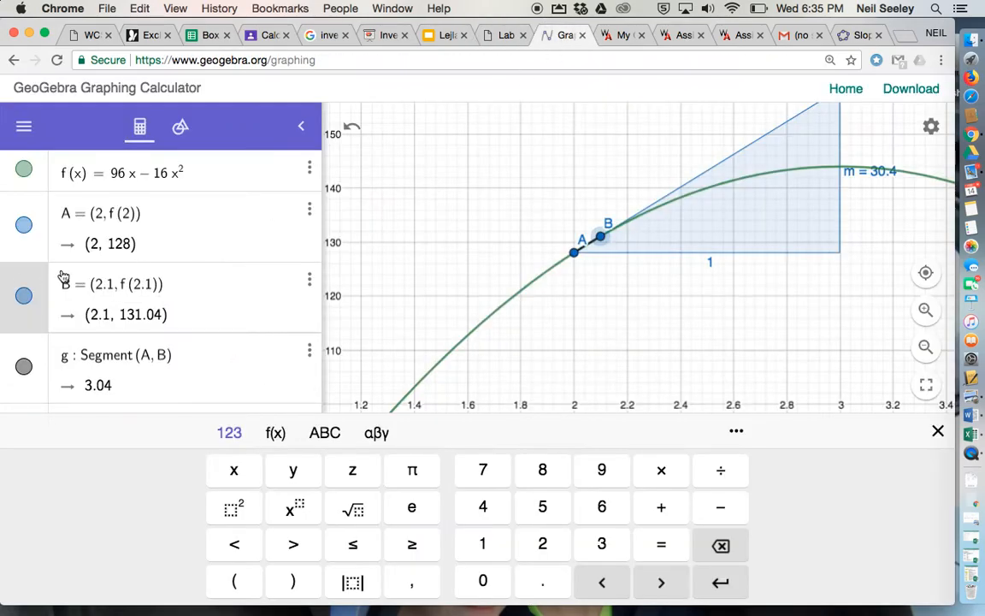
left_click(114, 290)
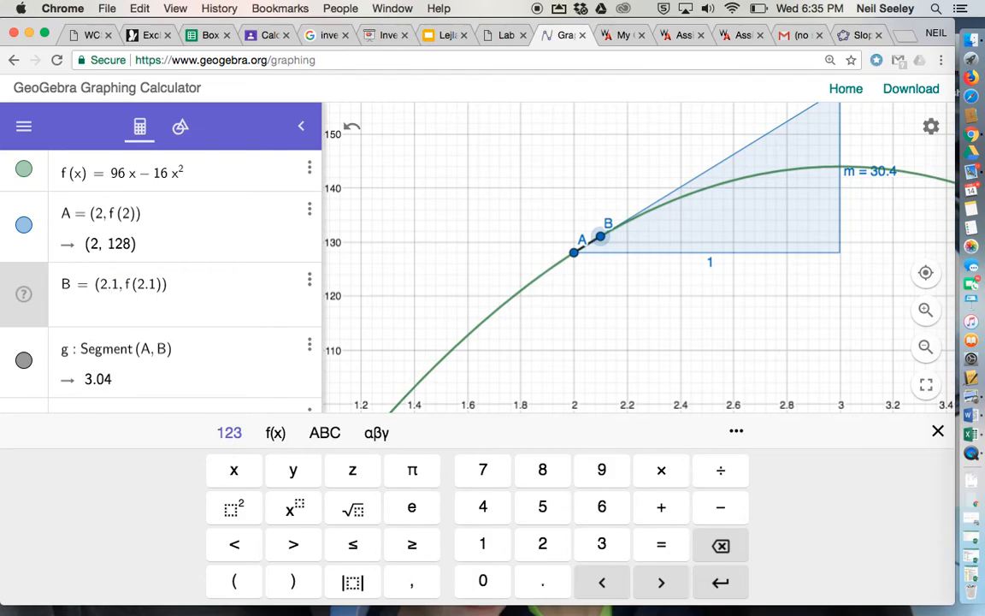
key("BackSpace")
type("5")
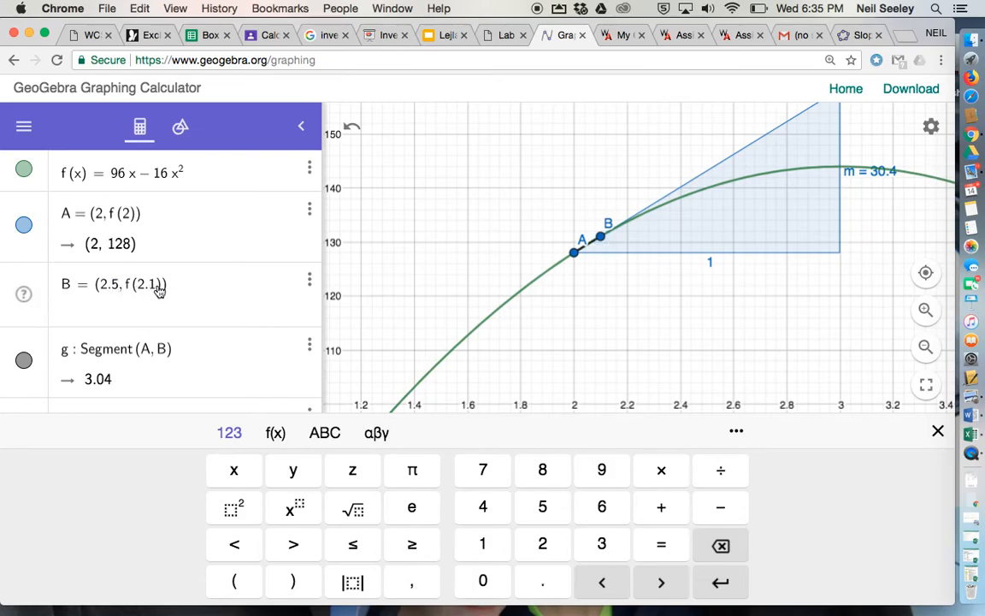
key("BackSpace")
type("5")
key("Return")
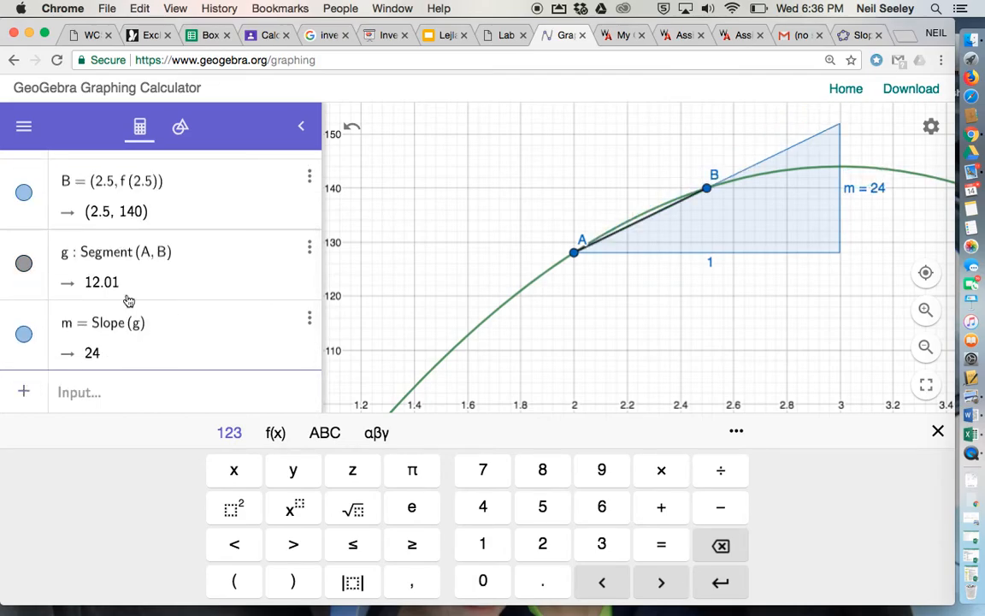
scroll(189, 284, "up", 3)
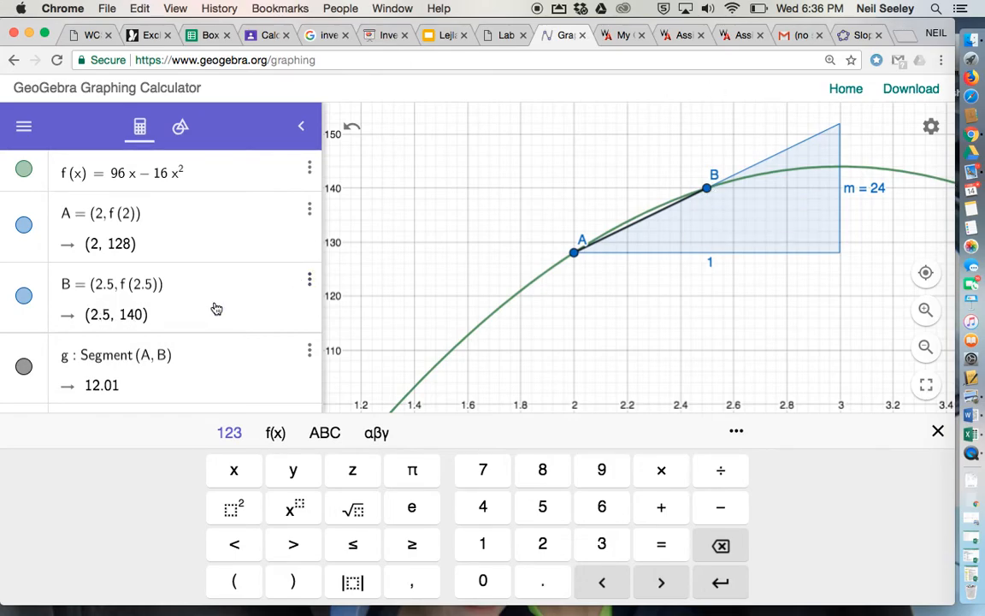
scroll(215, 307, "down", 2)
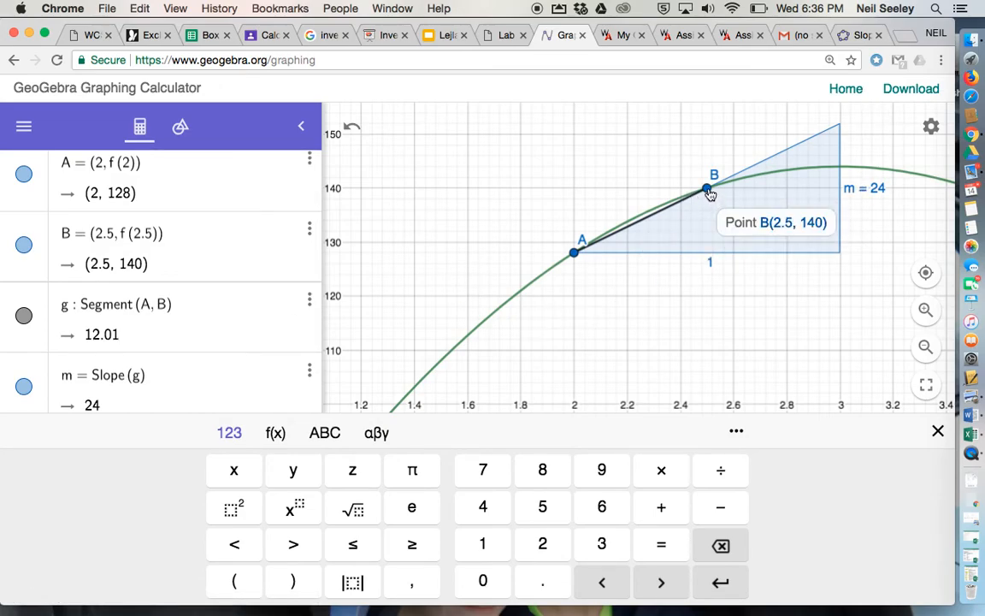
Switch to the secant and tangent slopes worksheet in Word, reposition its graph under question 1, and read through the slope questions
left_click(506, 36)
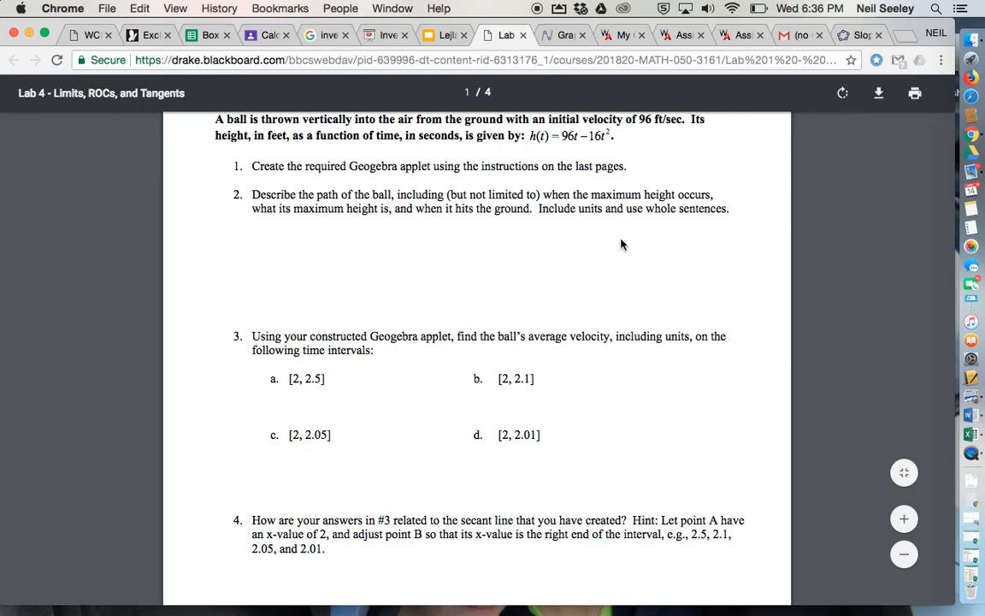
key("ctrl+Left")
key("ctrl+Right")
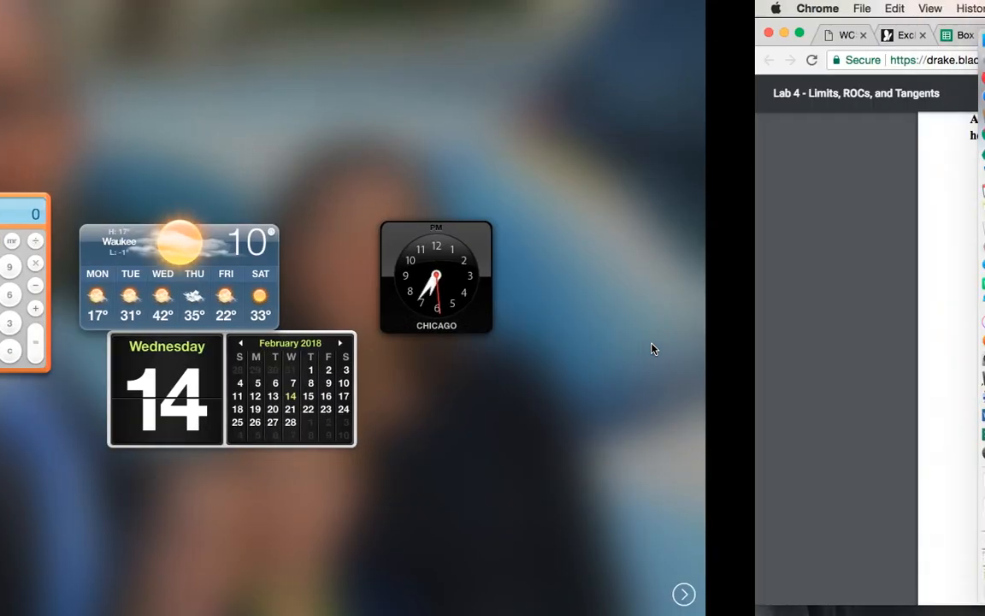
left_click(971, 416)
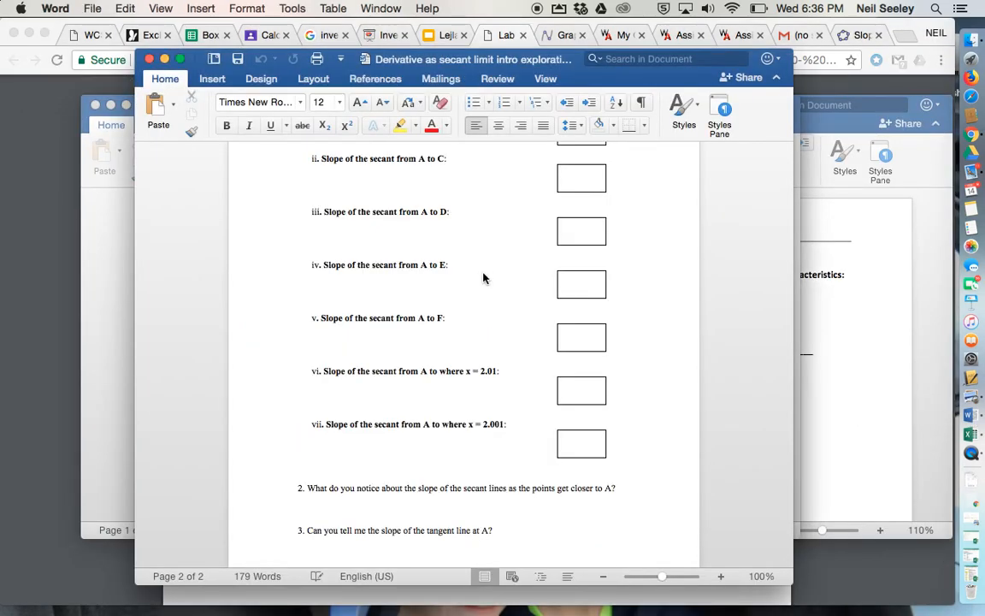
scroll(460, 323, "up", 10)
scroll(460, 323, "up", 5)
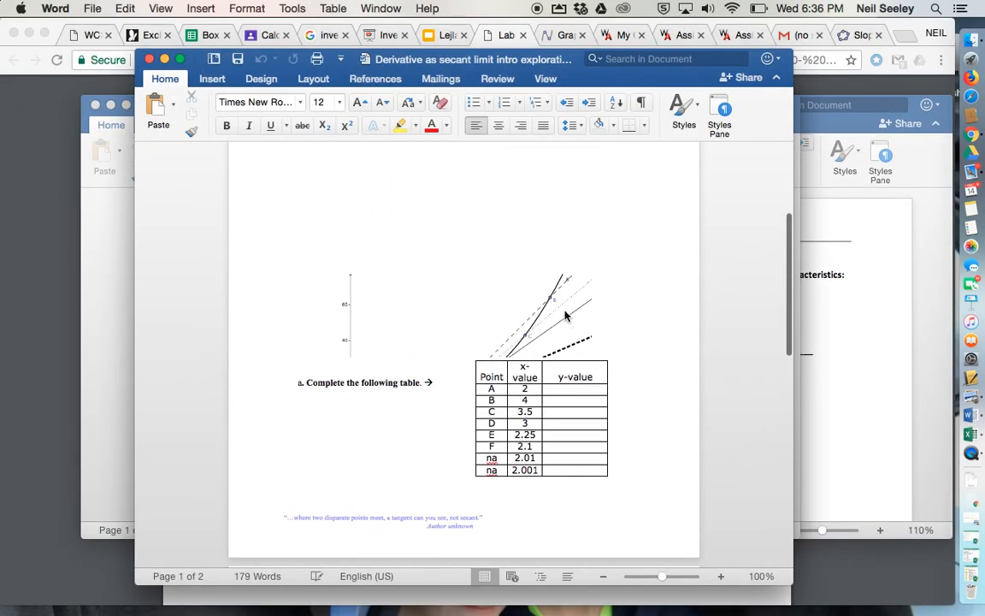
scroll(466, 353, "up", 3)
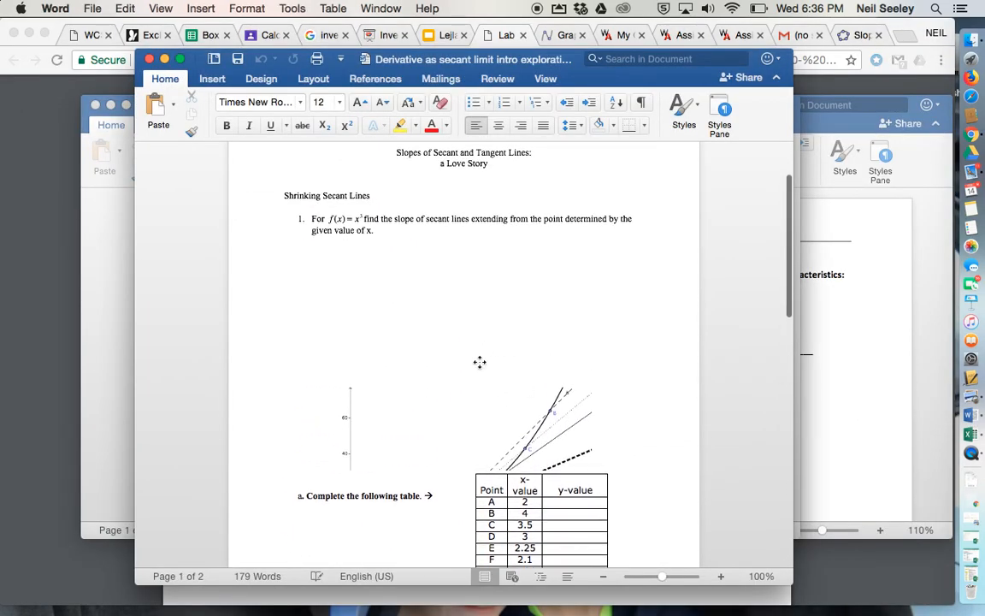
left_click(484, 320)
left_click_drag(484, 320, 510, 388)
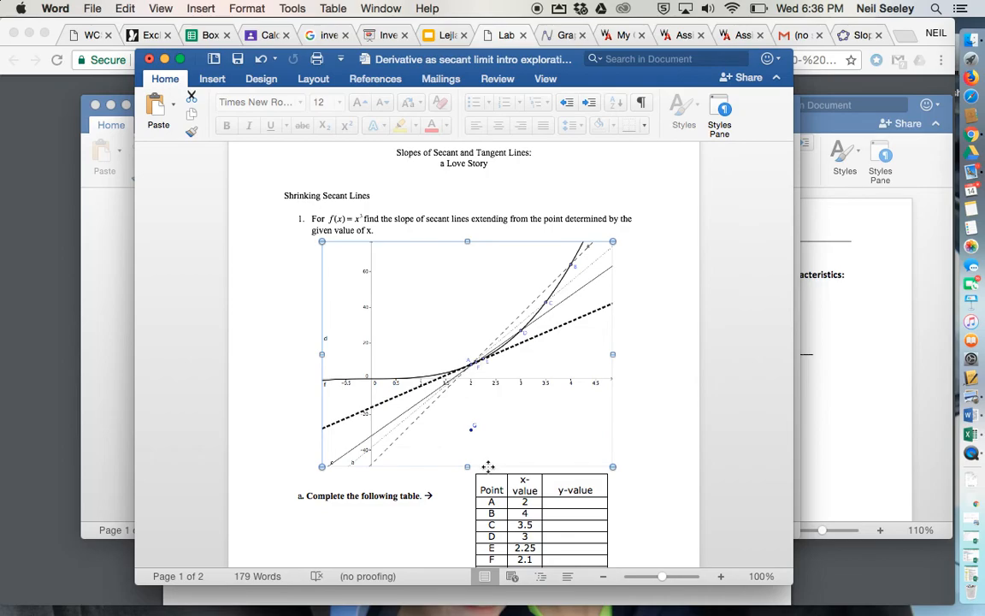
scroll(358, 543, "down", 5)
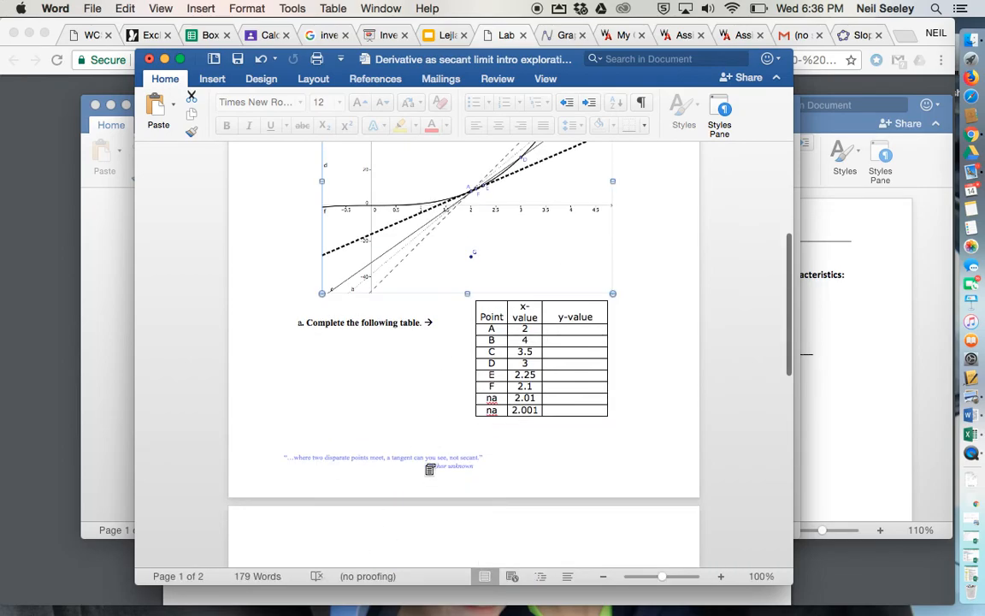
scroll(429, 469, "down", 15)
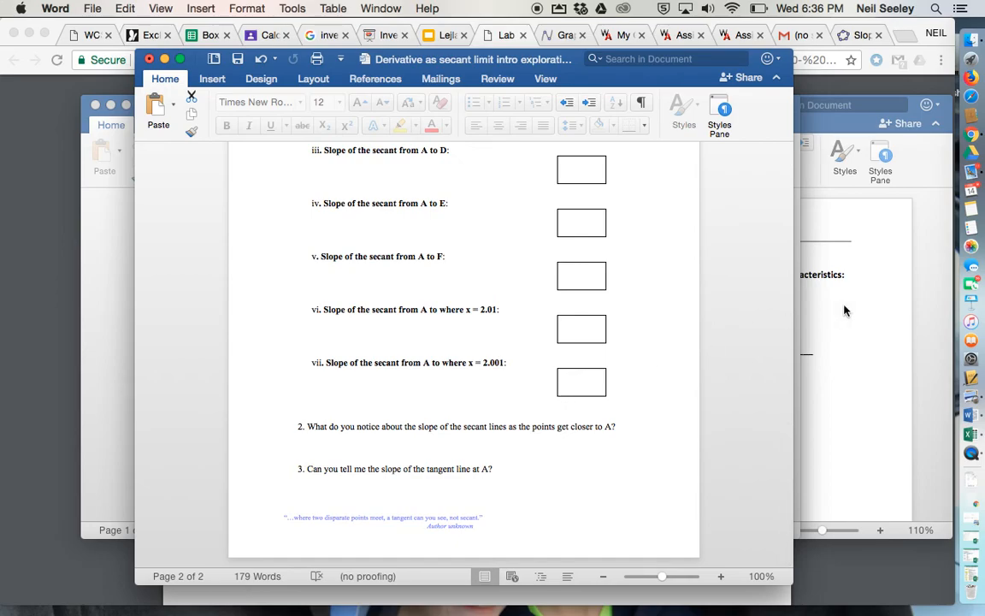
Switch back to Chrome, consult the GeoGebra wiki's Slope Tool page, and return to the object definitions in the graphing calculator
left_click(971, 134)
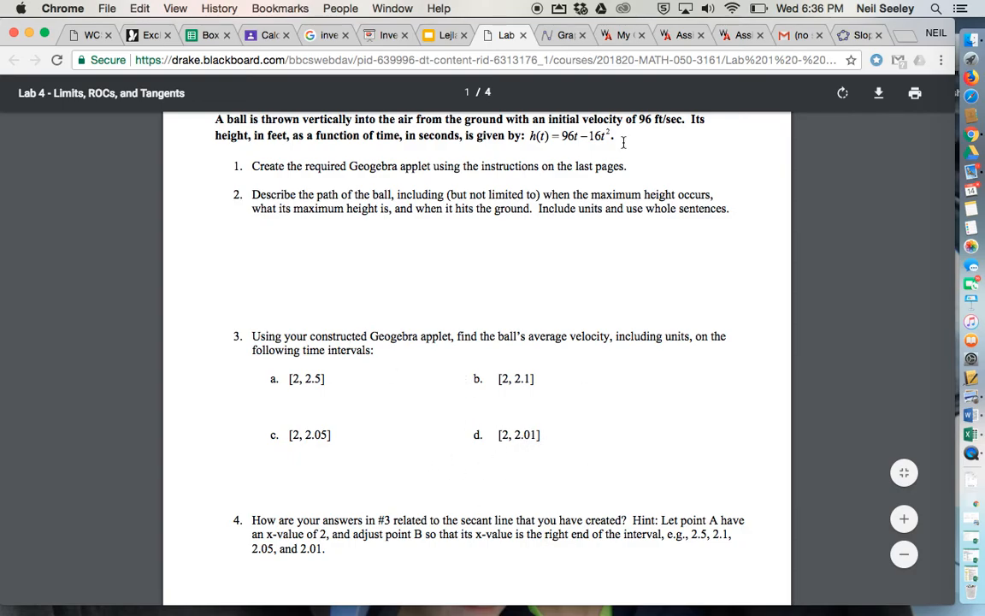
left_click(860, 34)
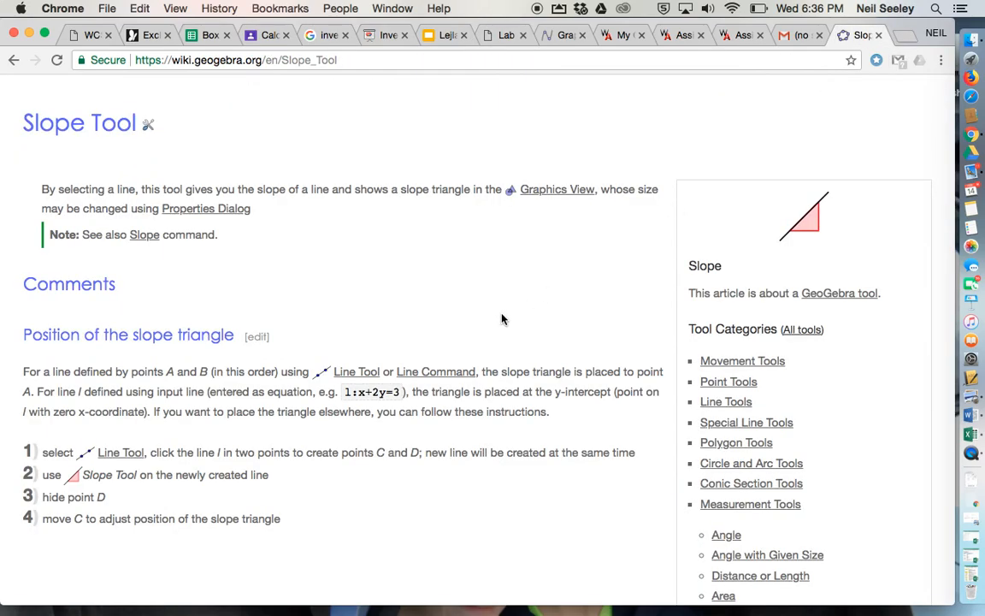
left_click(564, 35)
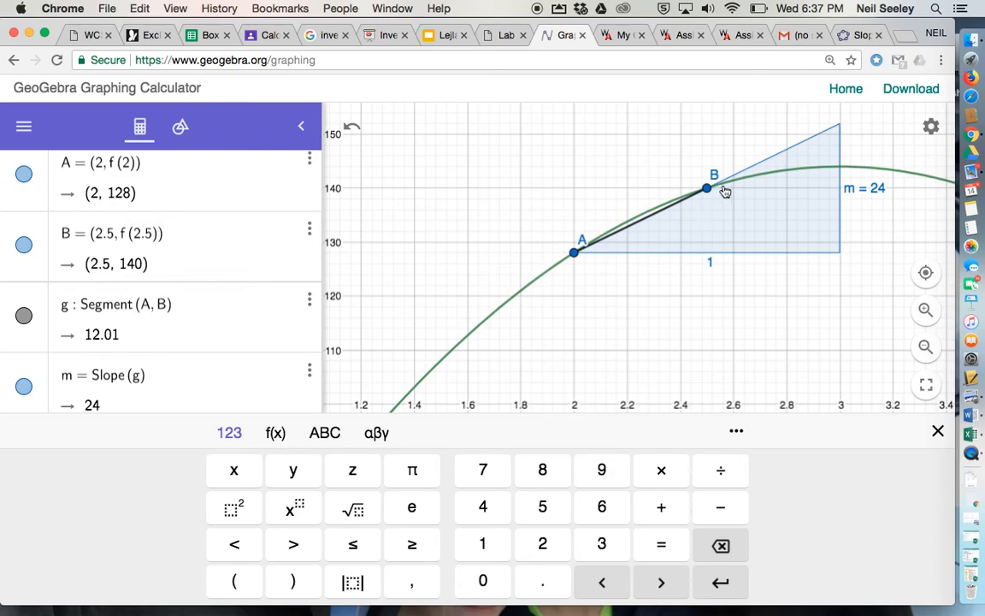
left_click(180, 127)
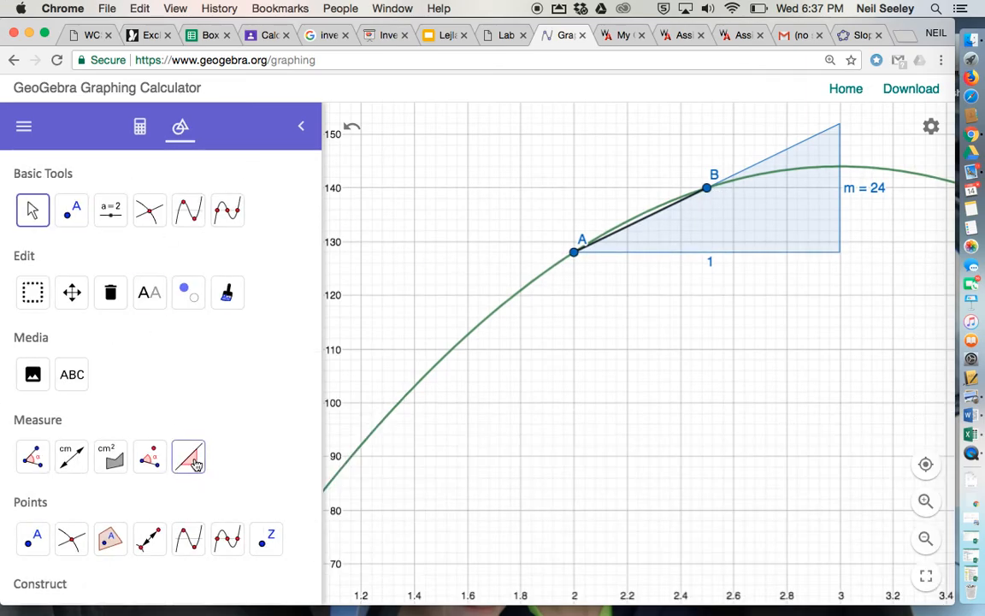
left_click(140, 126)
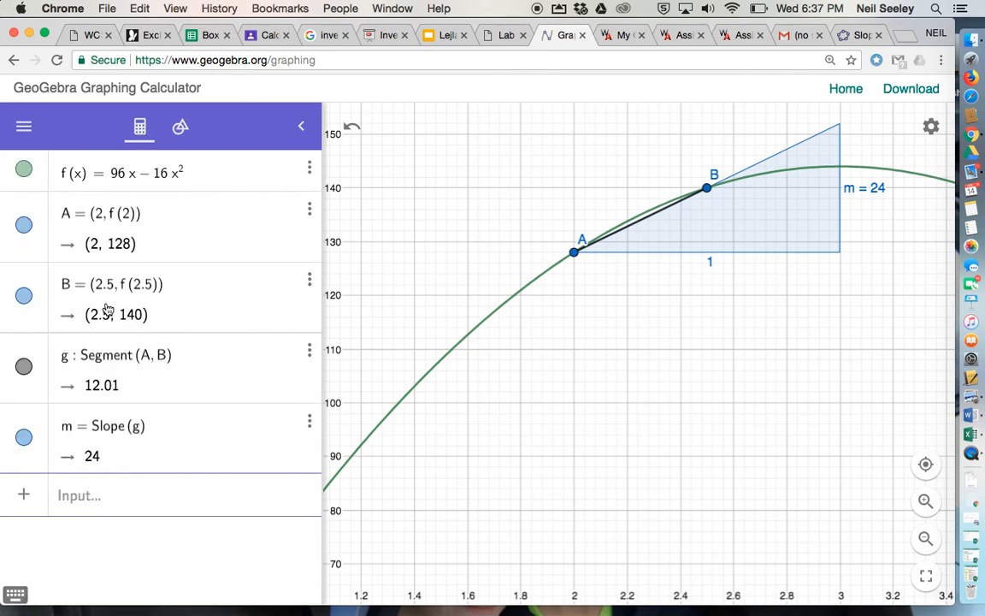